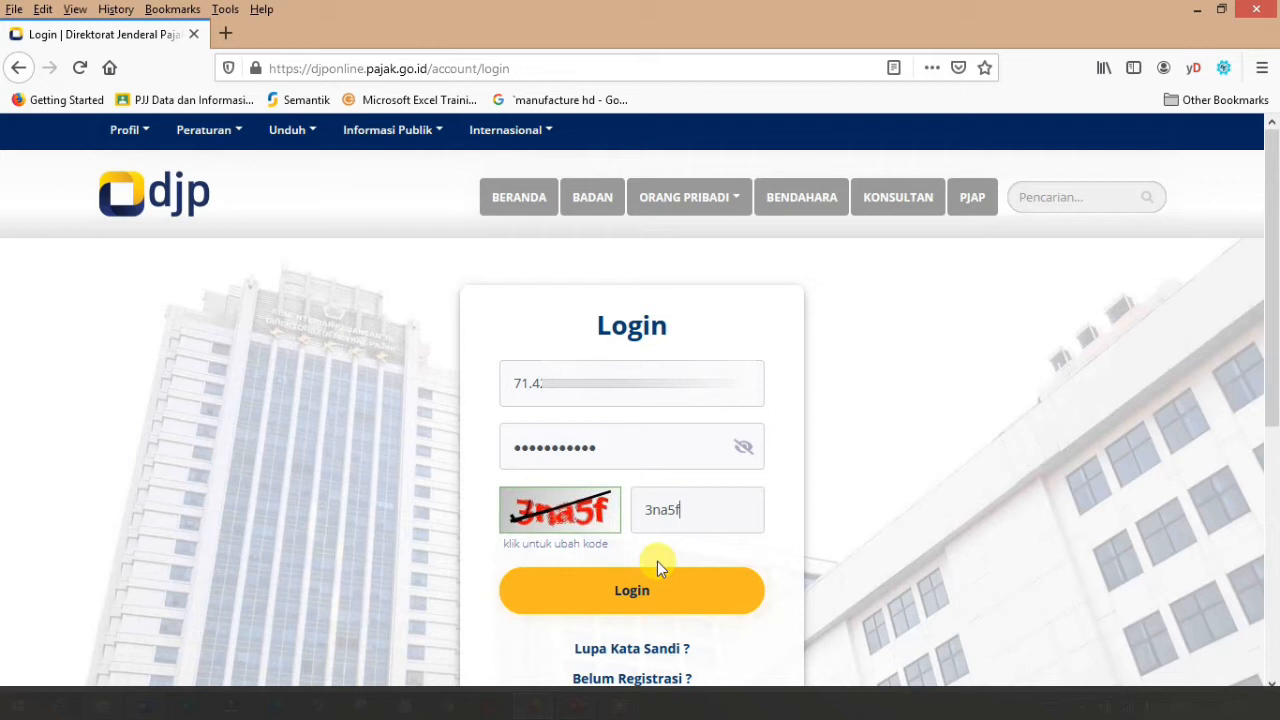
# Log in to the DJP Online account and open the tax payment services.
pyautogui.click(652, 598)
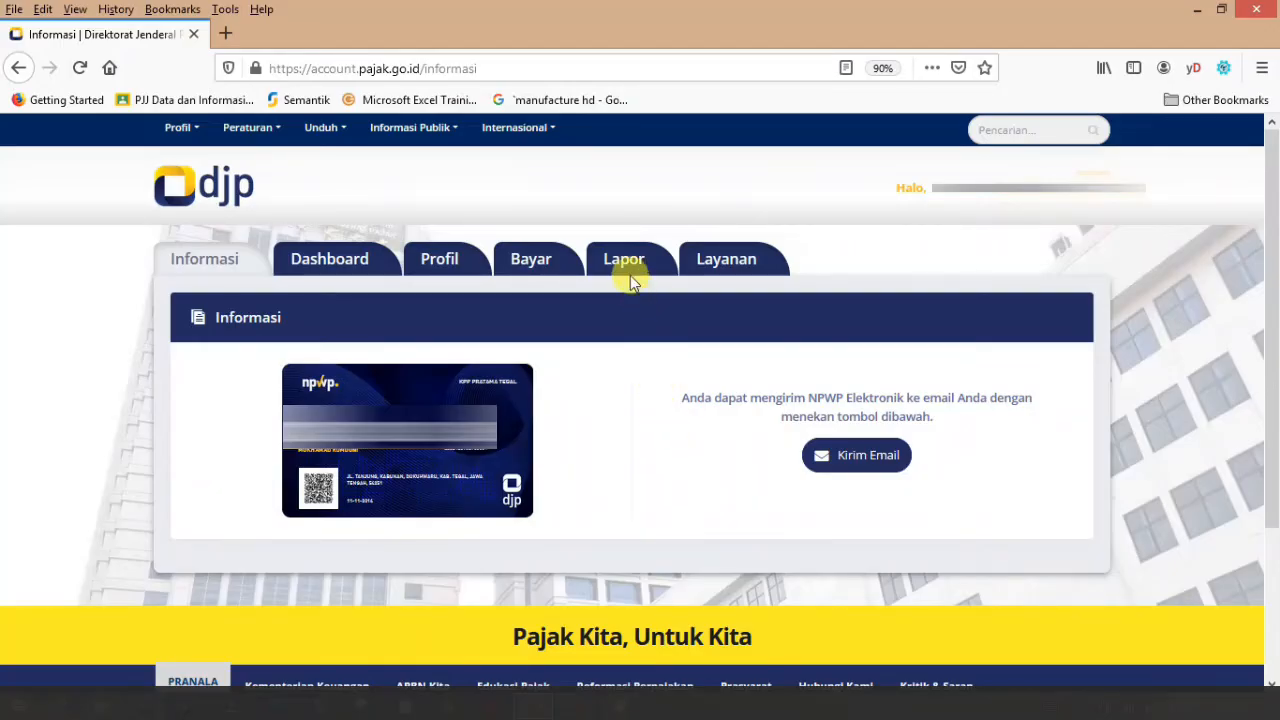
pyautogui.click(537, 273)
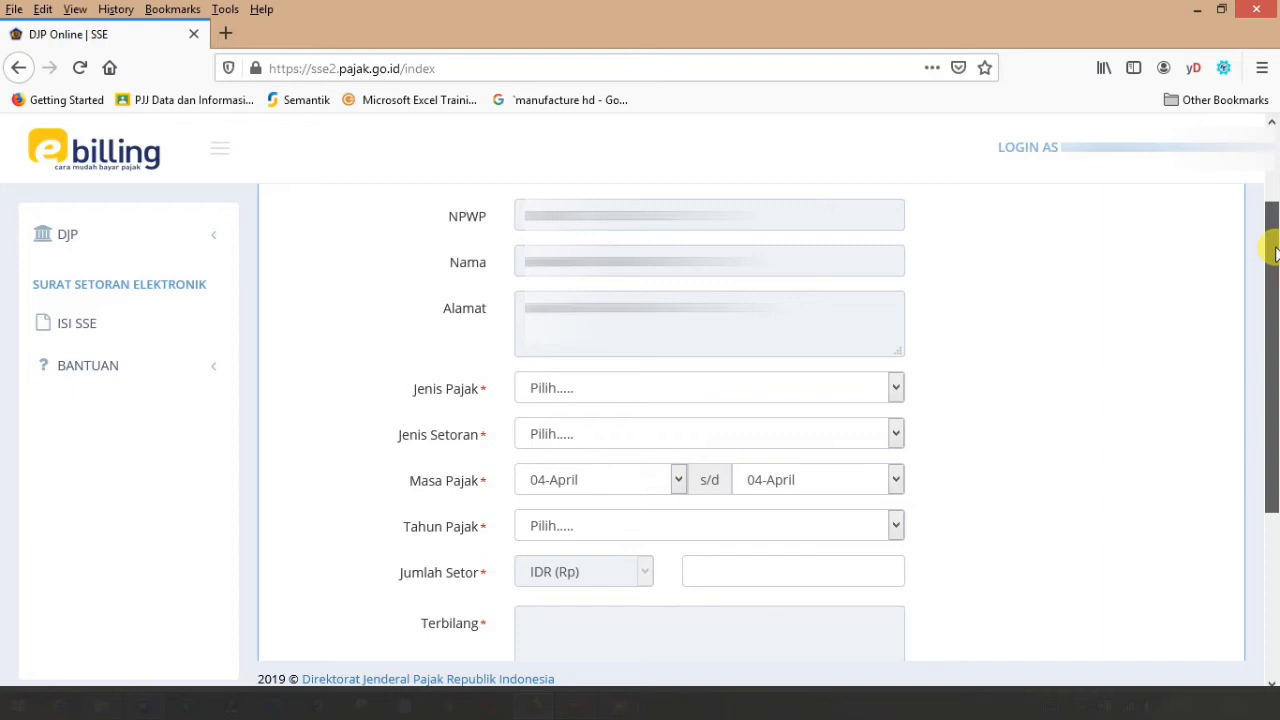
# Choose 411128-PPh Final as the tax type and 420-Final UMKM Bayar Sendiri as the deposit type.
pyautogui.moveTo(1274, 252); pyautogui.dragTo(1274, 354)
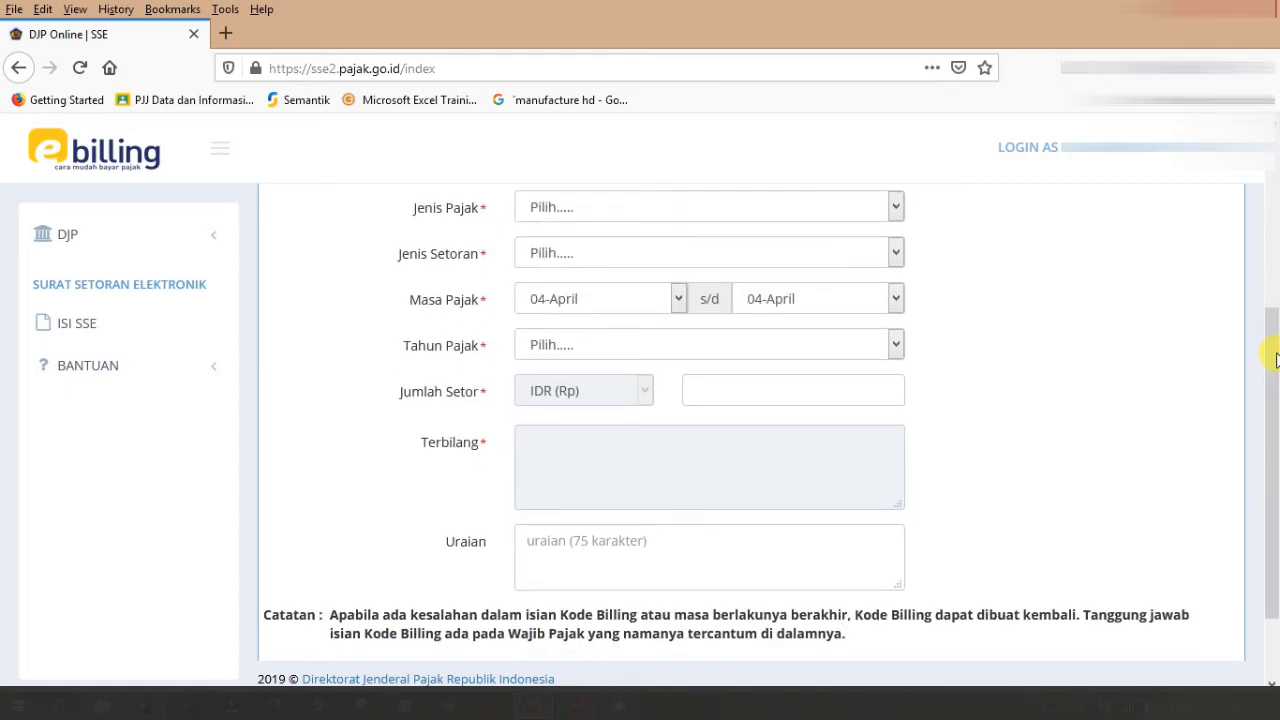
pyautogui.click(896, 206)
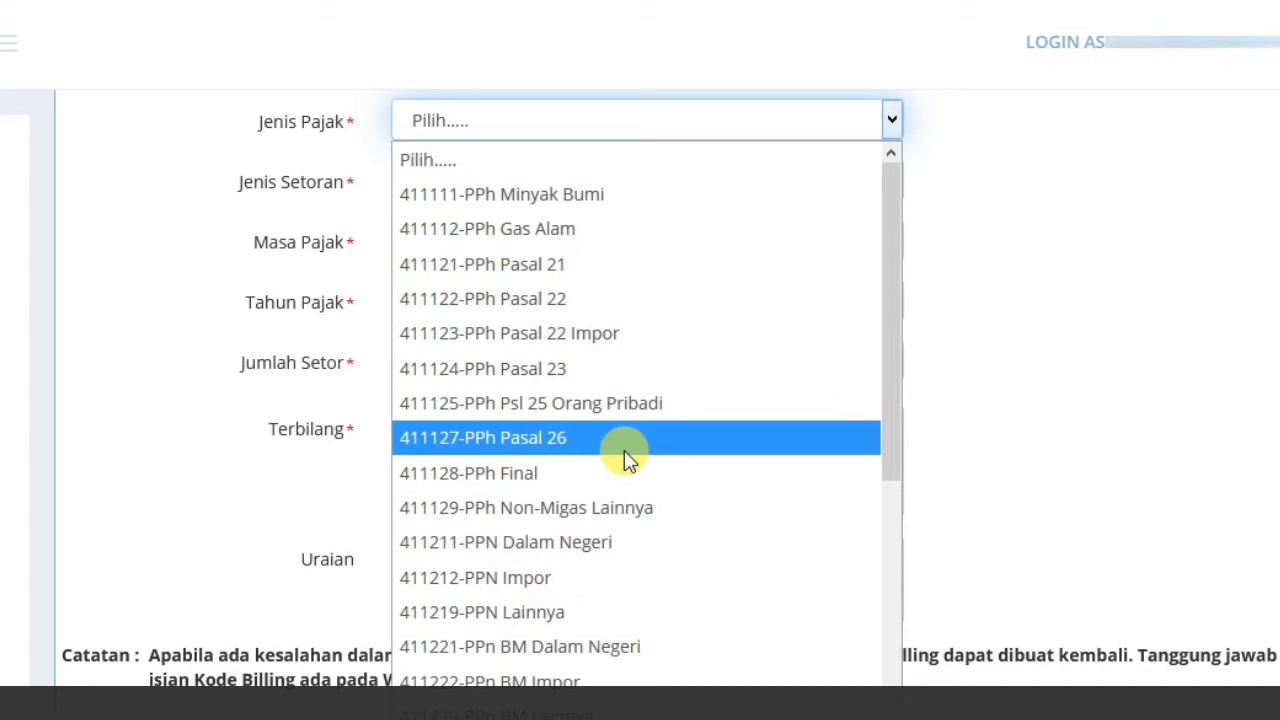
pyautogui.click(570, 482)
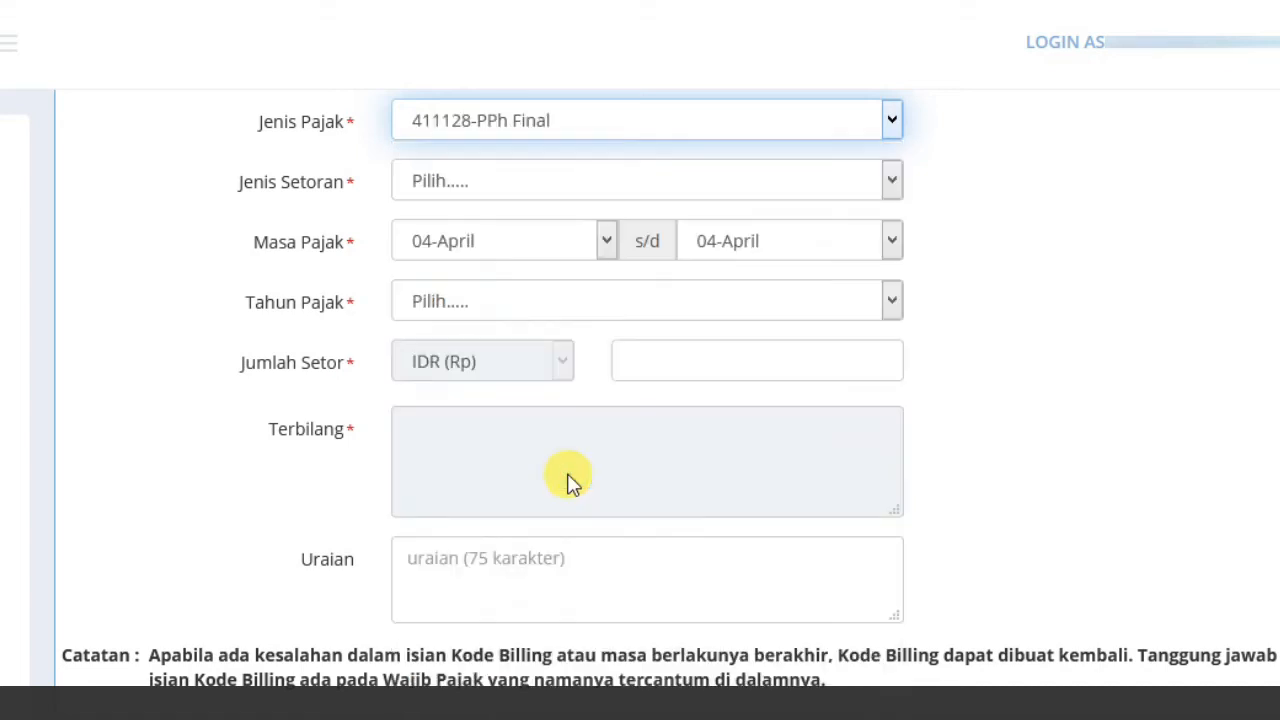
pyautogui.click(543, 188)
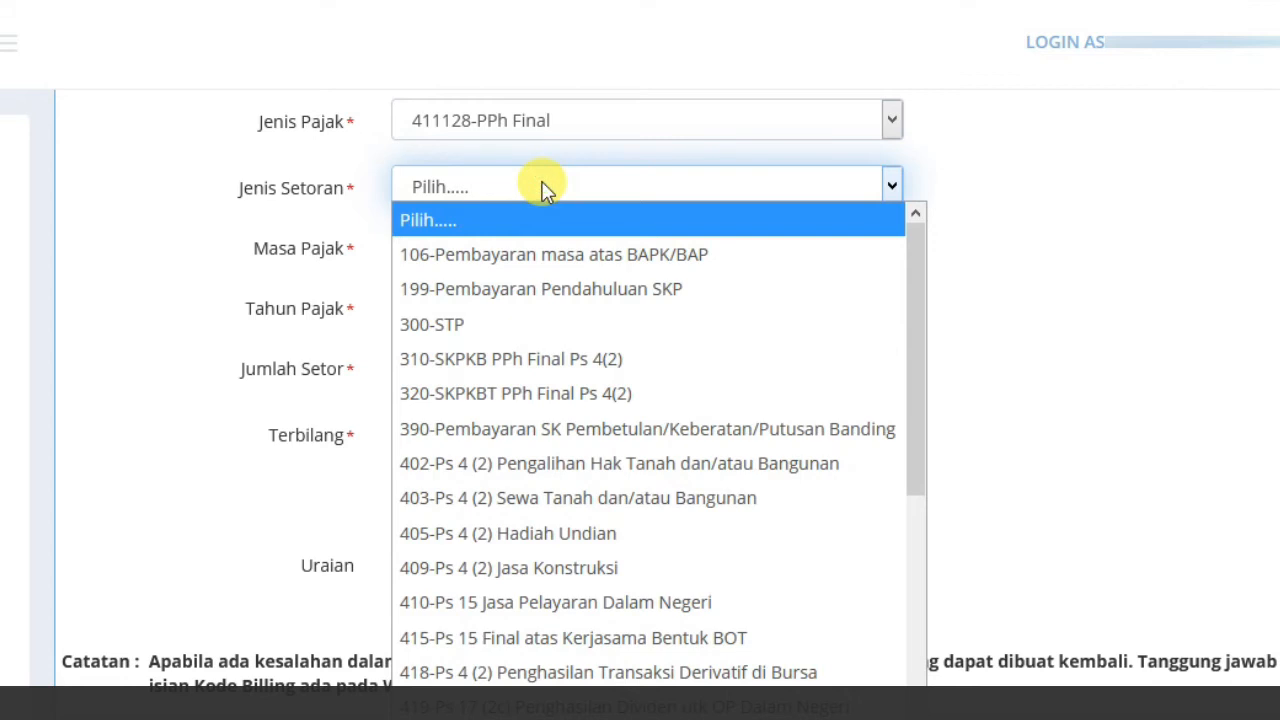
pyautogui.moveTo(919, 244); pyautogui.dragTo(920, 323)
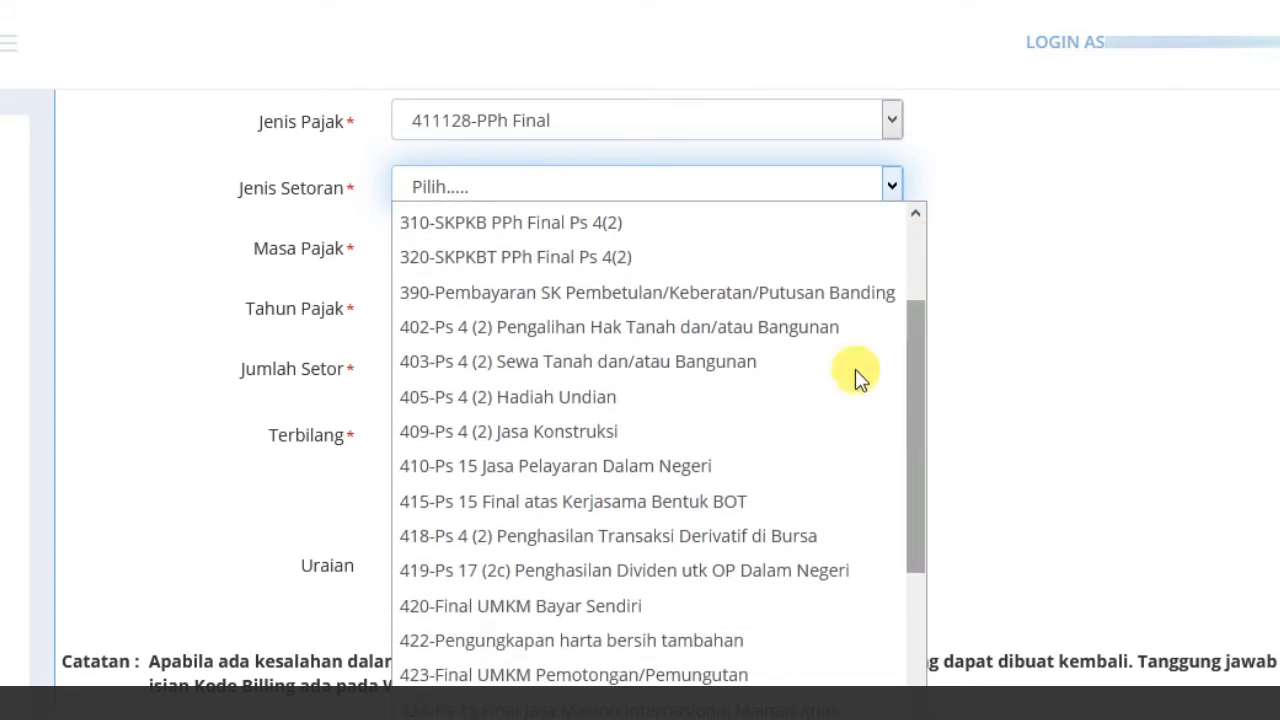
pyautogui.click(605, 604)
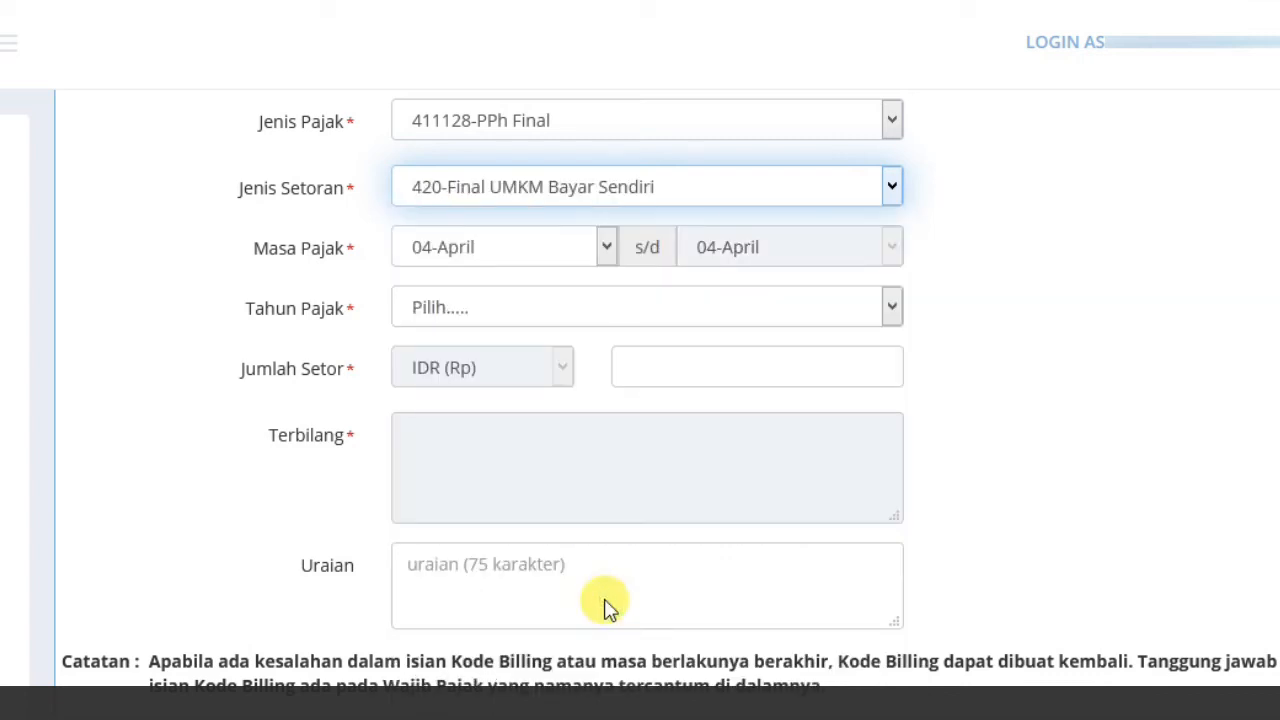
# Set the tax period (Masa Pajak) to 03-Maret and the tax year to 2021.
pyautogui.click(568, 250)
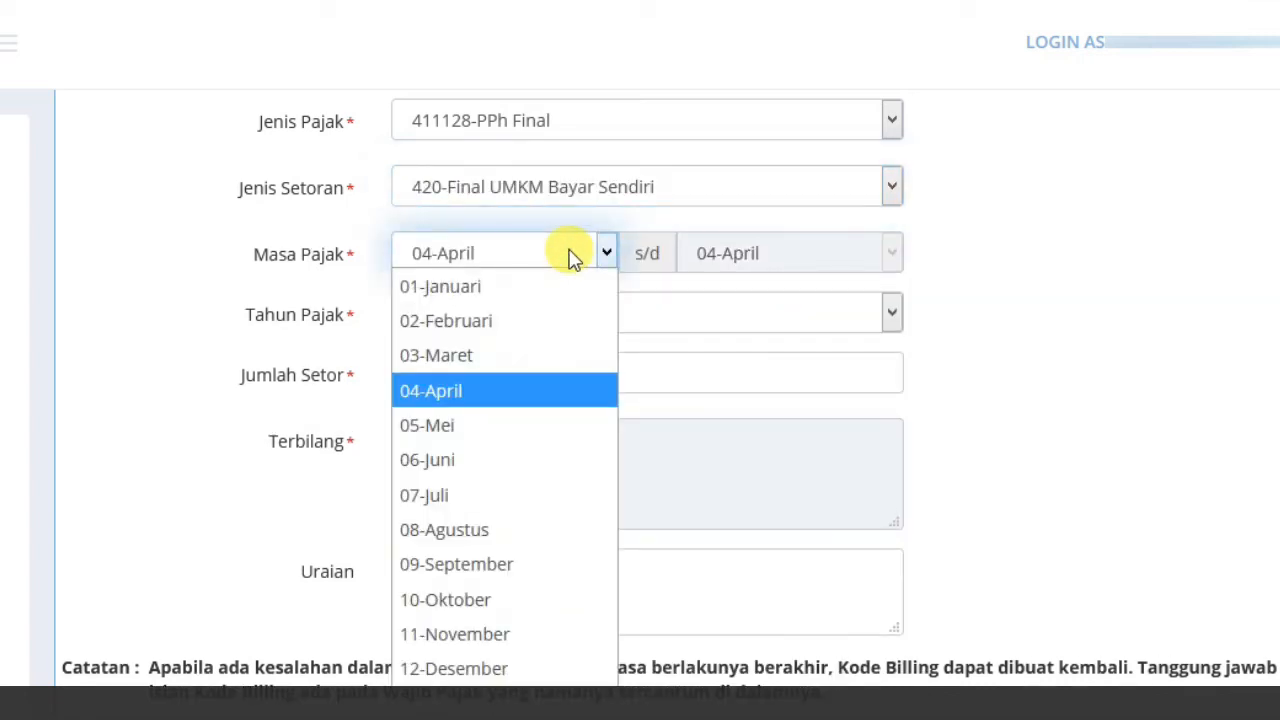
pyautogui.click(497, 358)
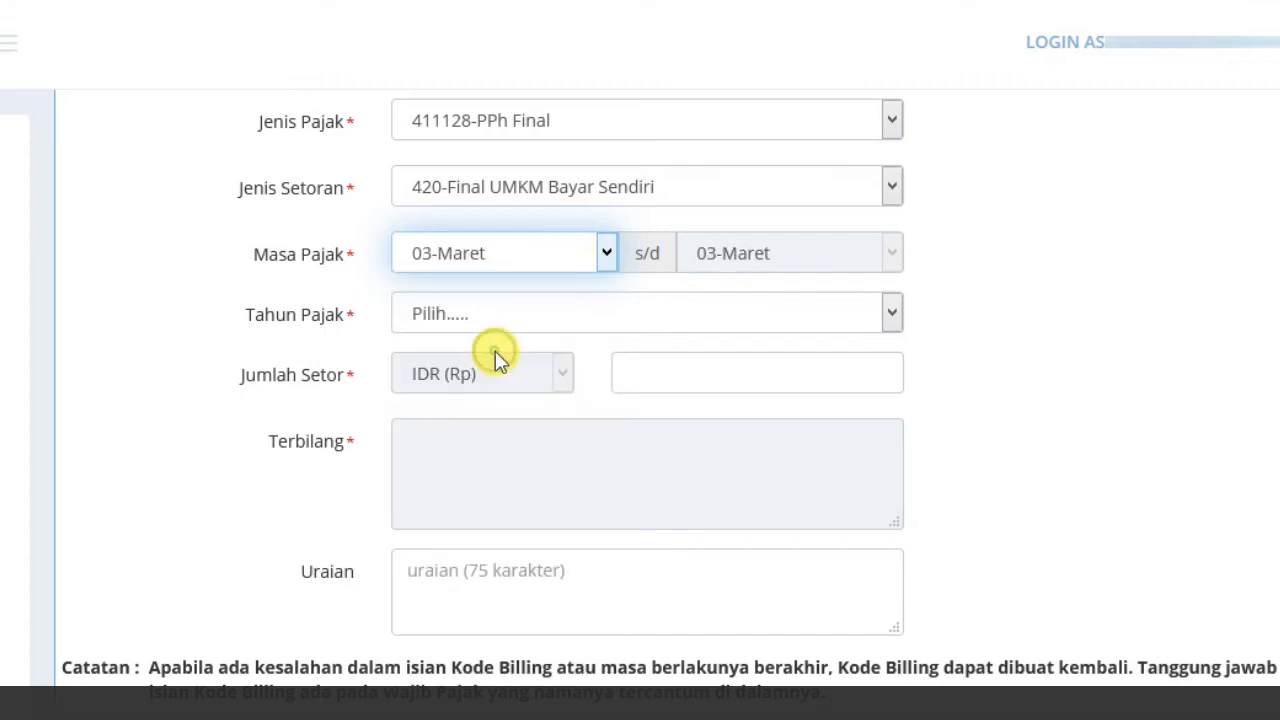
pyautogui.click(496, 316)
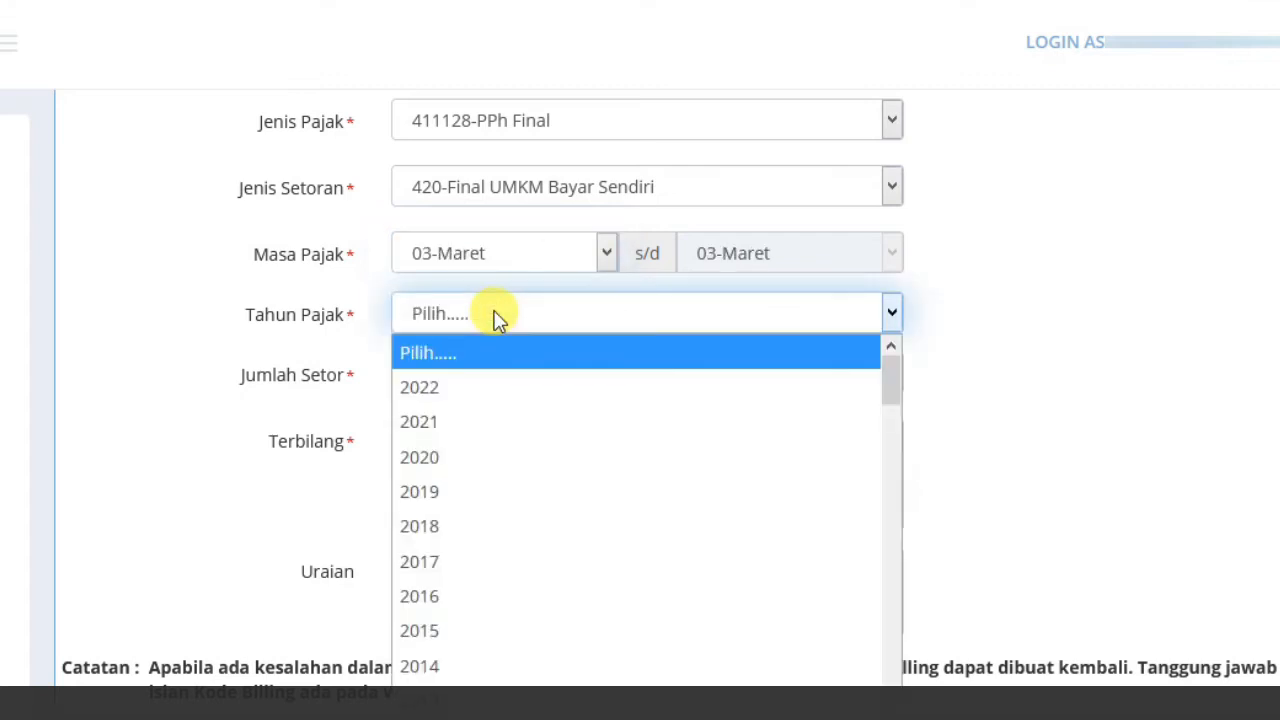
pyautogui.click(431, 424)
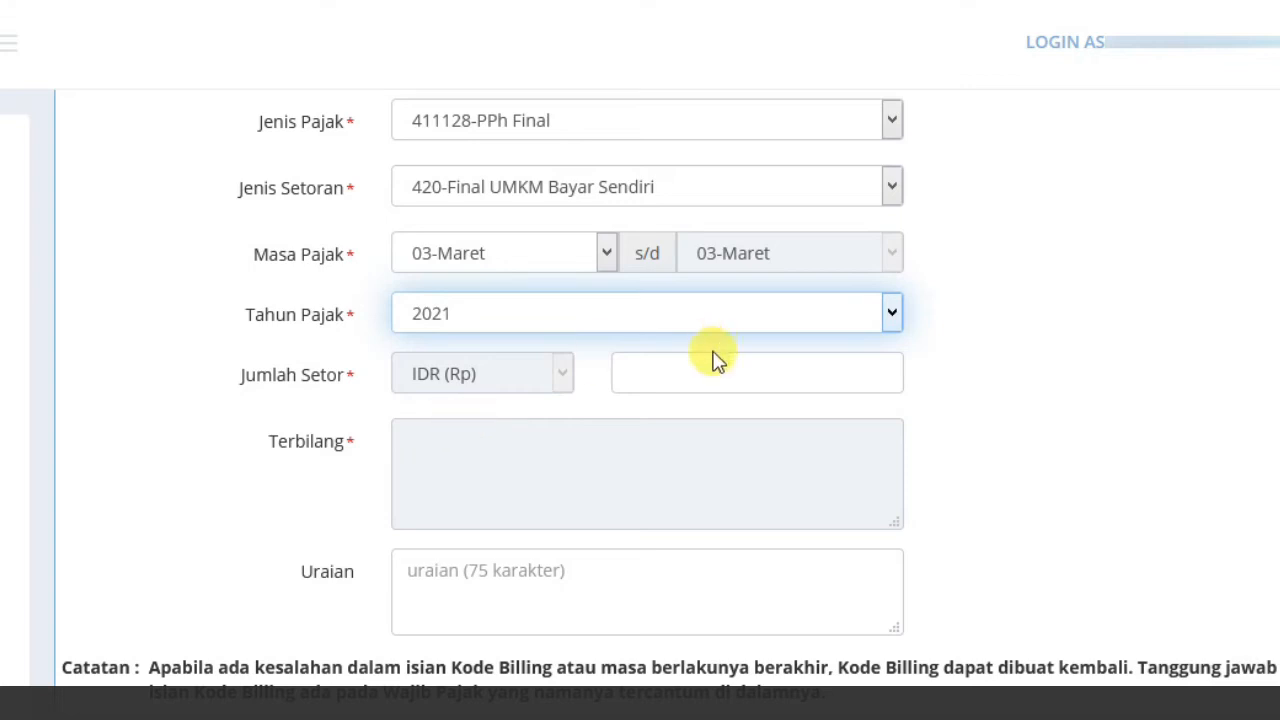
# Enter 1.100.000 as the deposit amount and "Toko dewa kipas" as the description.
pyautogui.click(703, 369)
pyautogui.write('1.100.000')
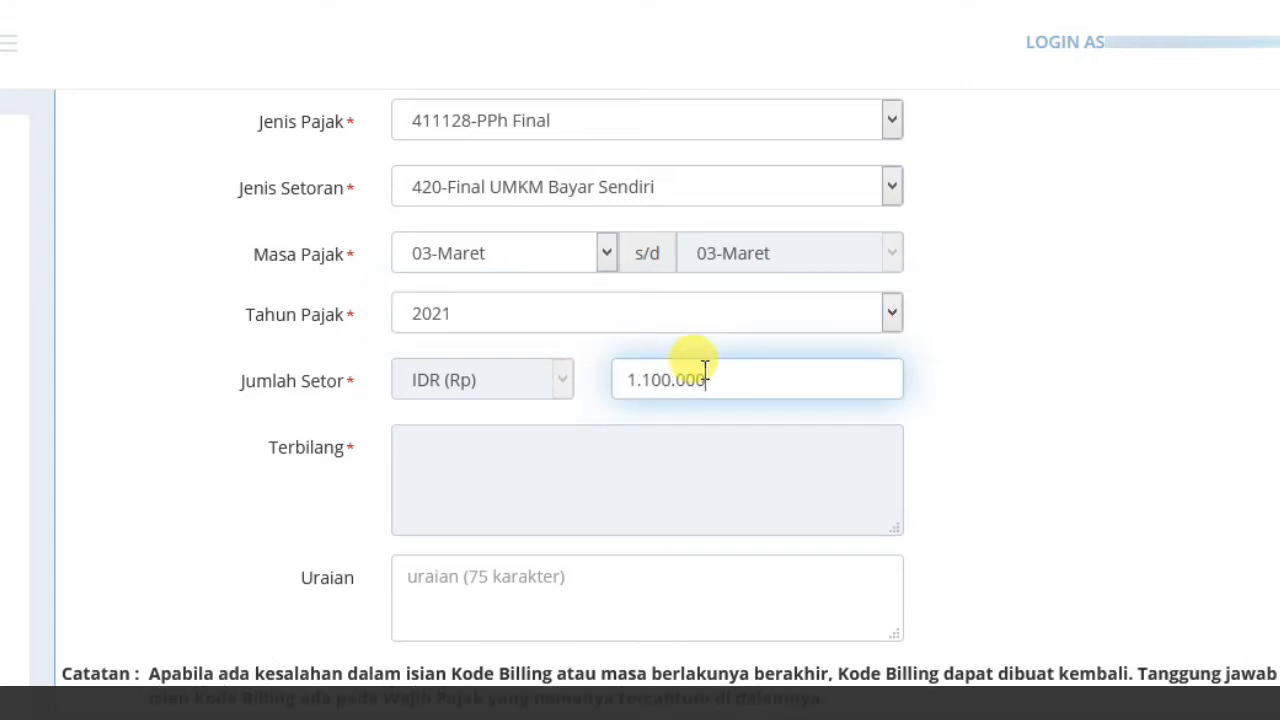
pyautogui.click(607, 588)
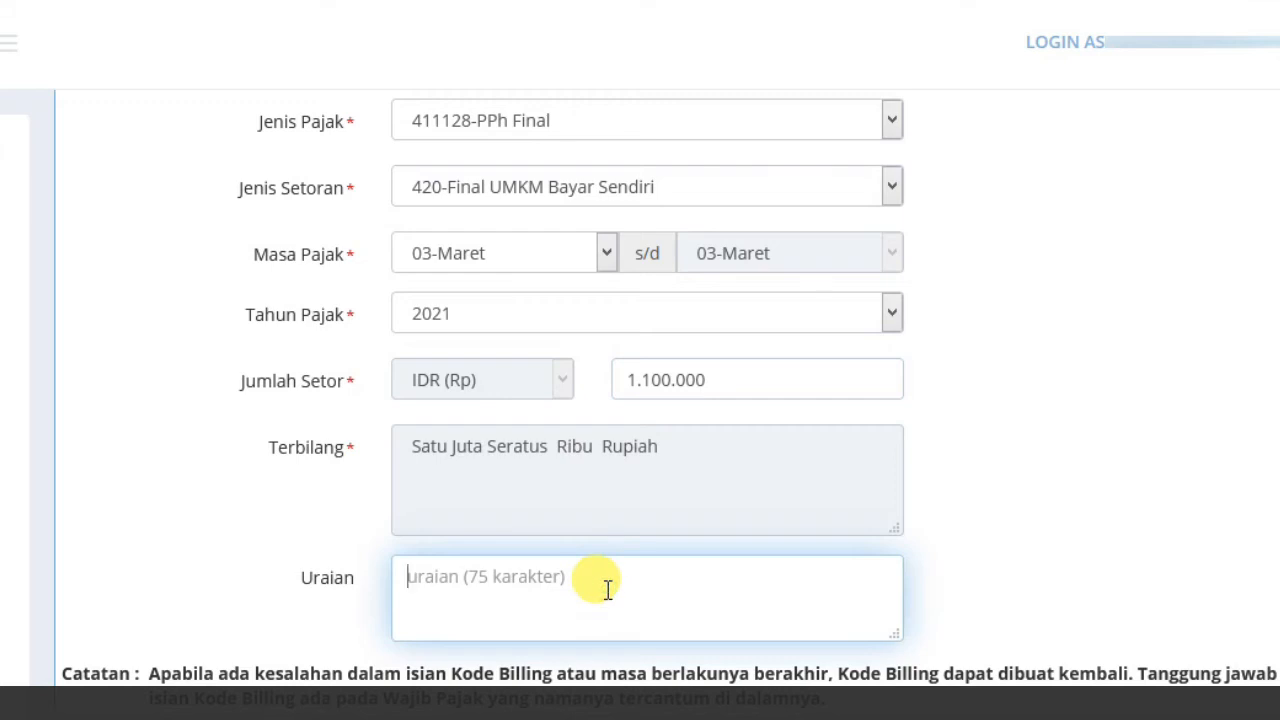
pyautogui.write('Toko')
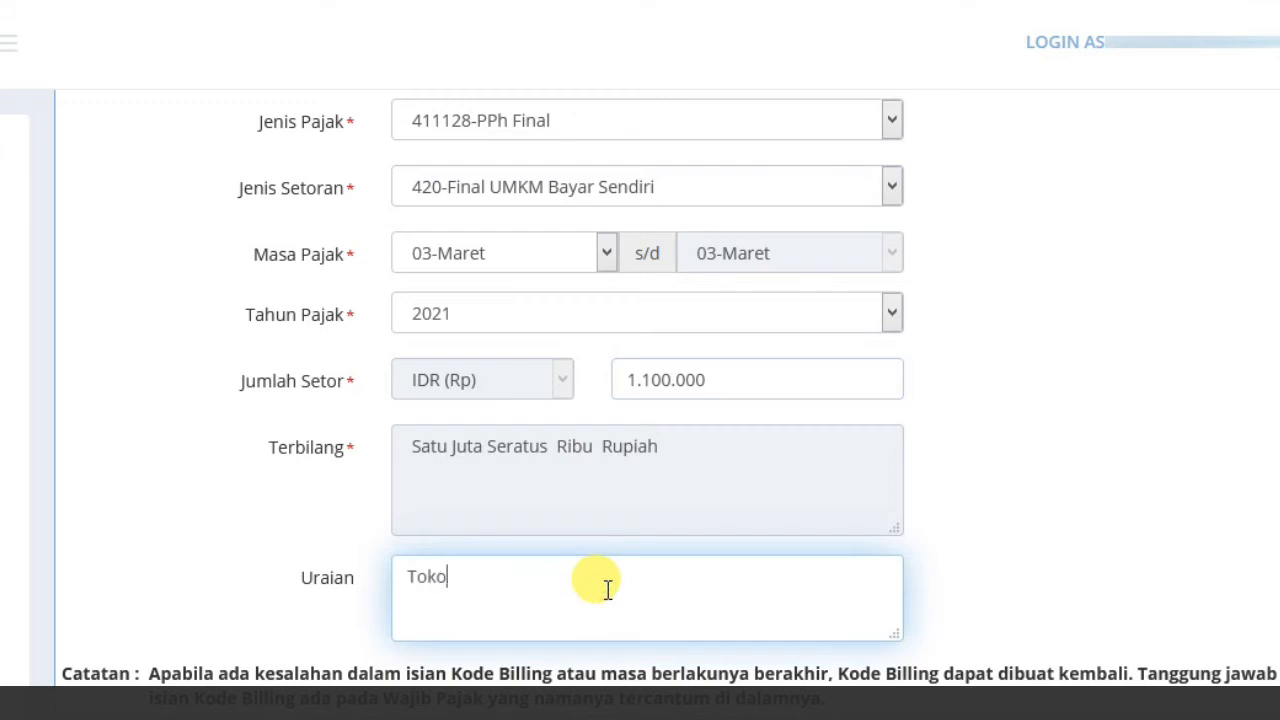
pyautogui.write(' dewa kipas')
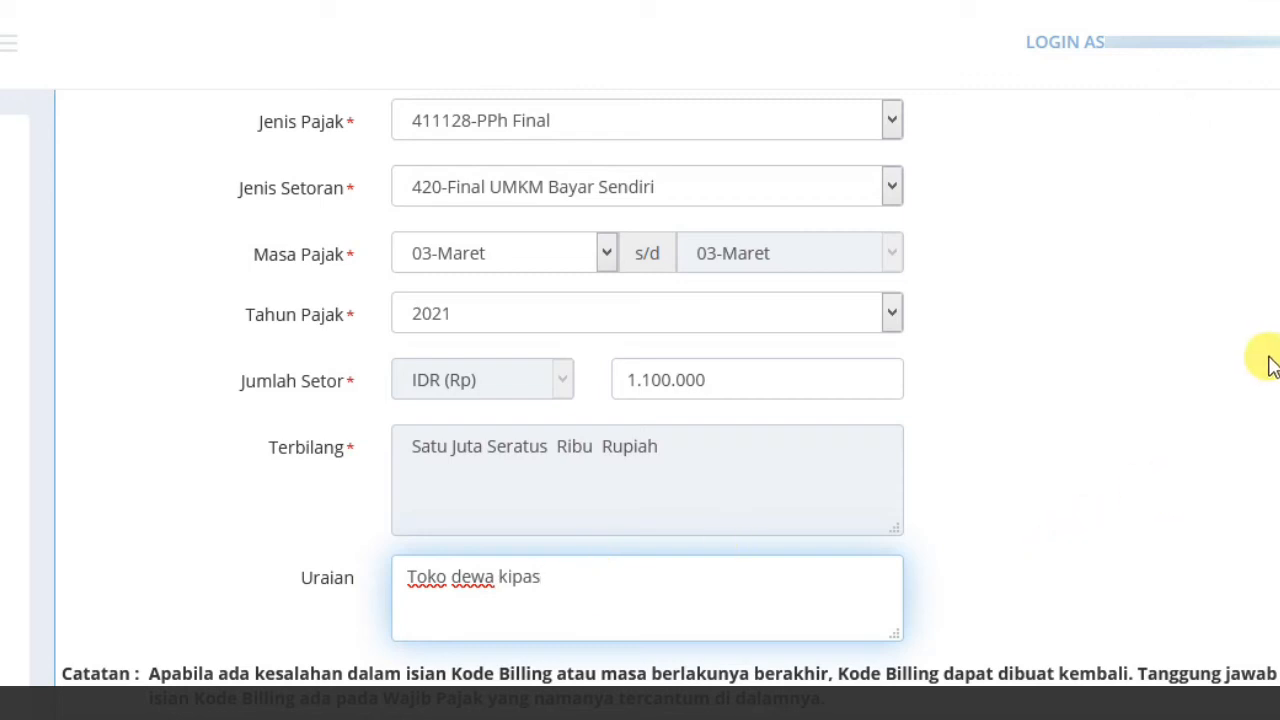
# Create the billing code, entering the security code shown in the image and submitting it.
pyautogui.scroll(-2, 670, 400)
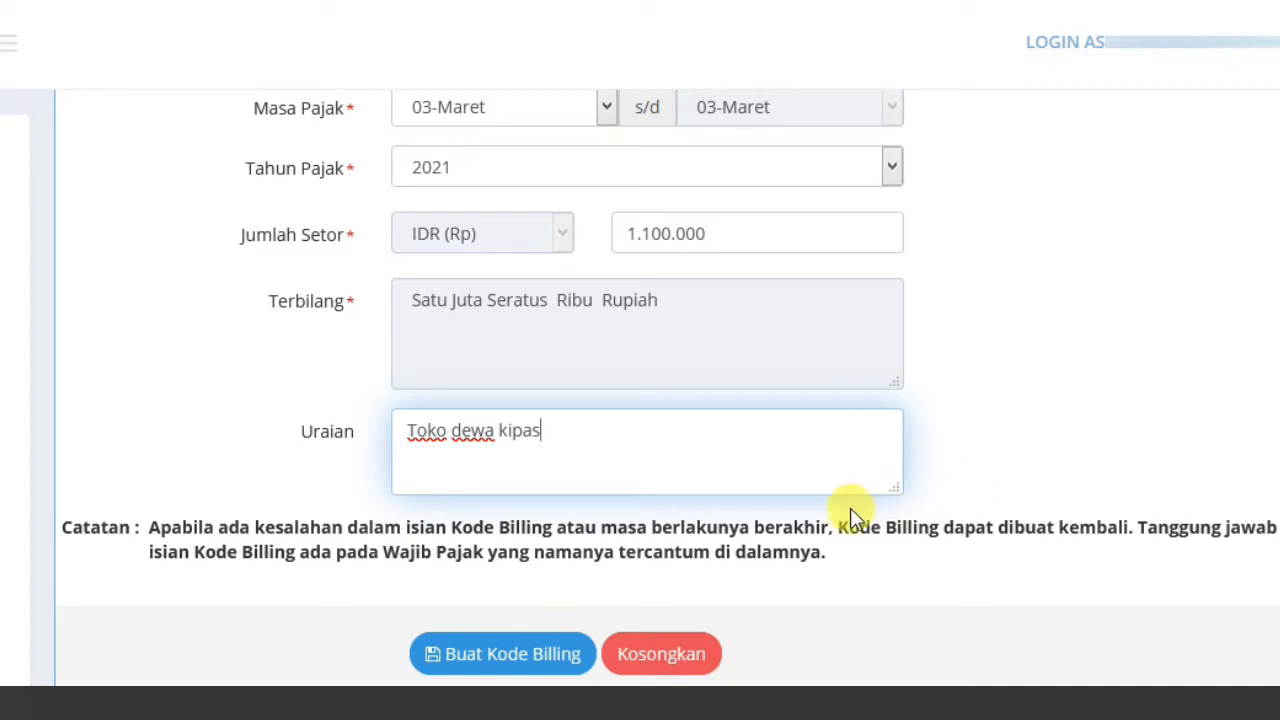
pyautogui.click(531, 658)
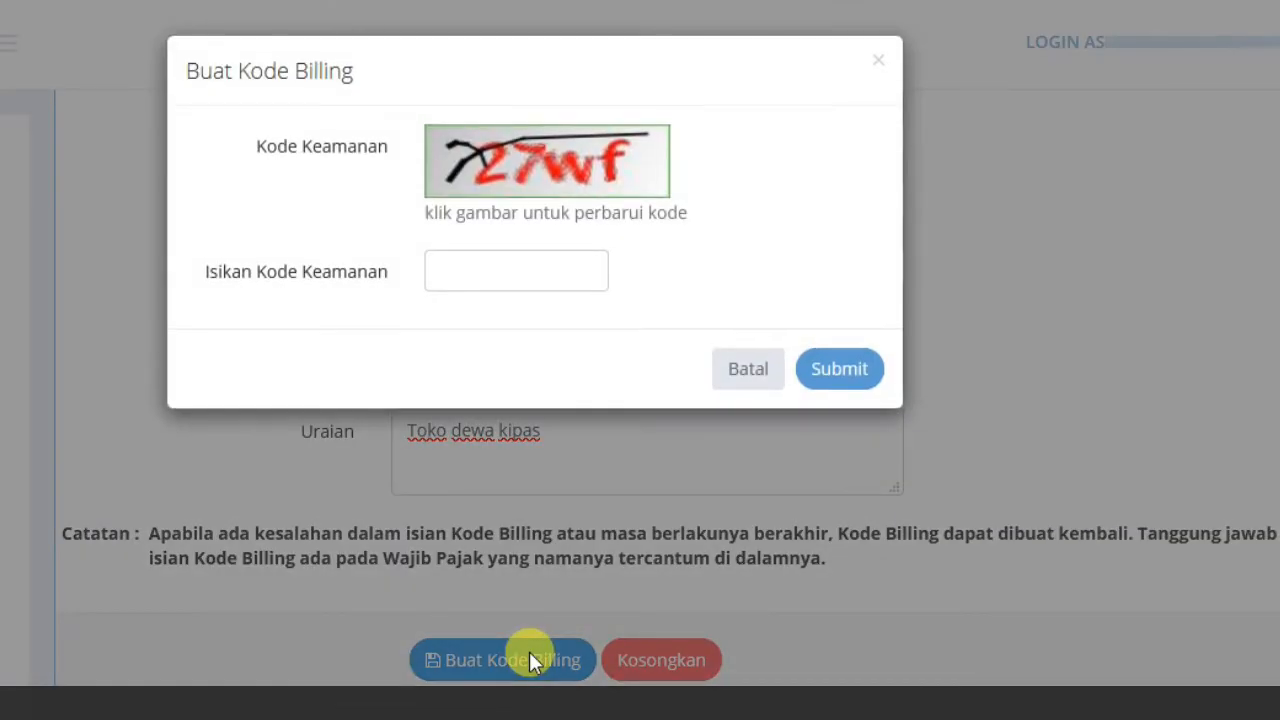
pyautogui.click(505, 271)
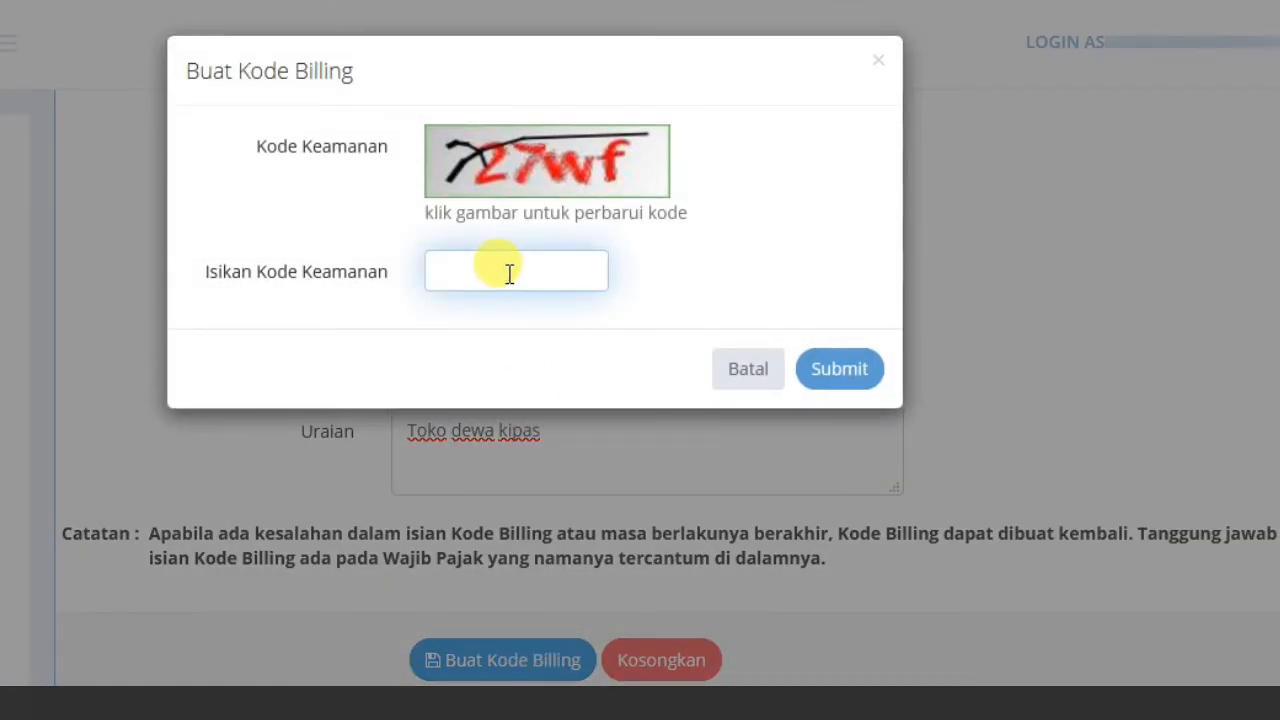
pyautogui.write('27wf')
pyautogui.click(843, 370)
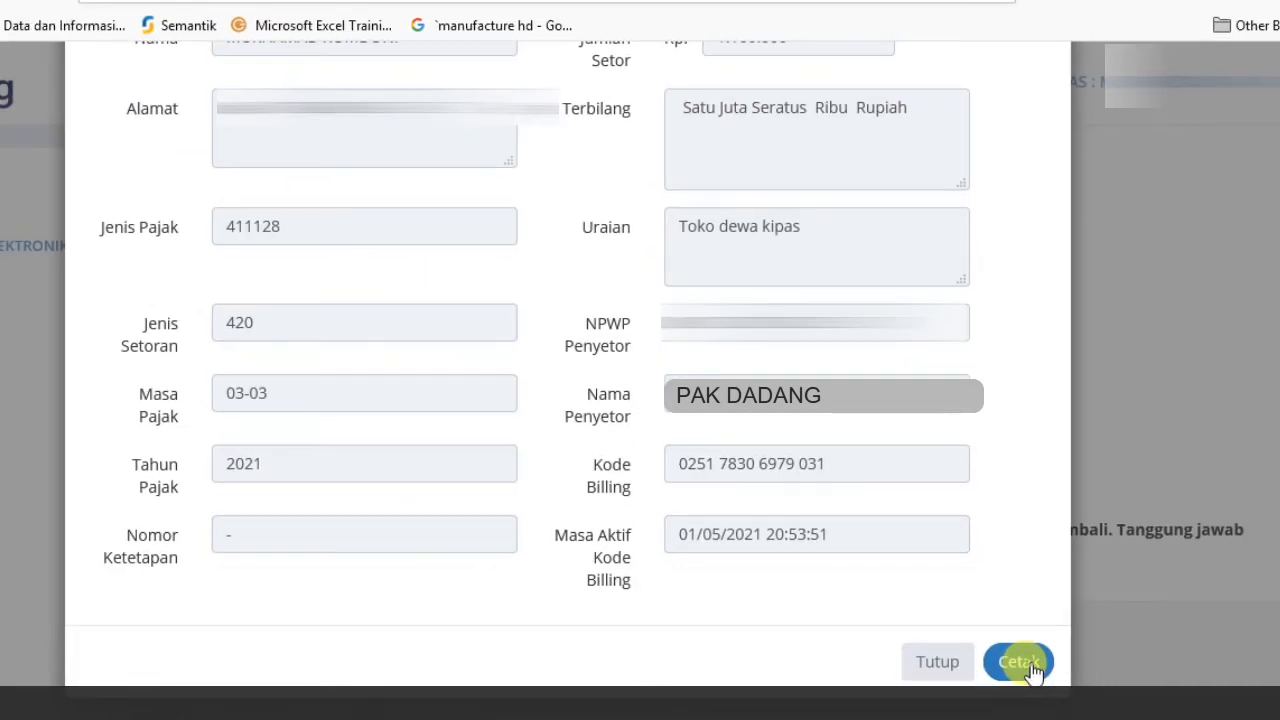
# Print the billing code and open the downloaded Cetakan Kode Billing.pdf.
pyautogui.click(1031, 664)
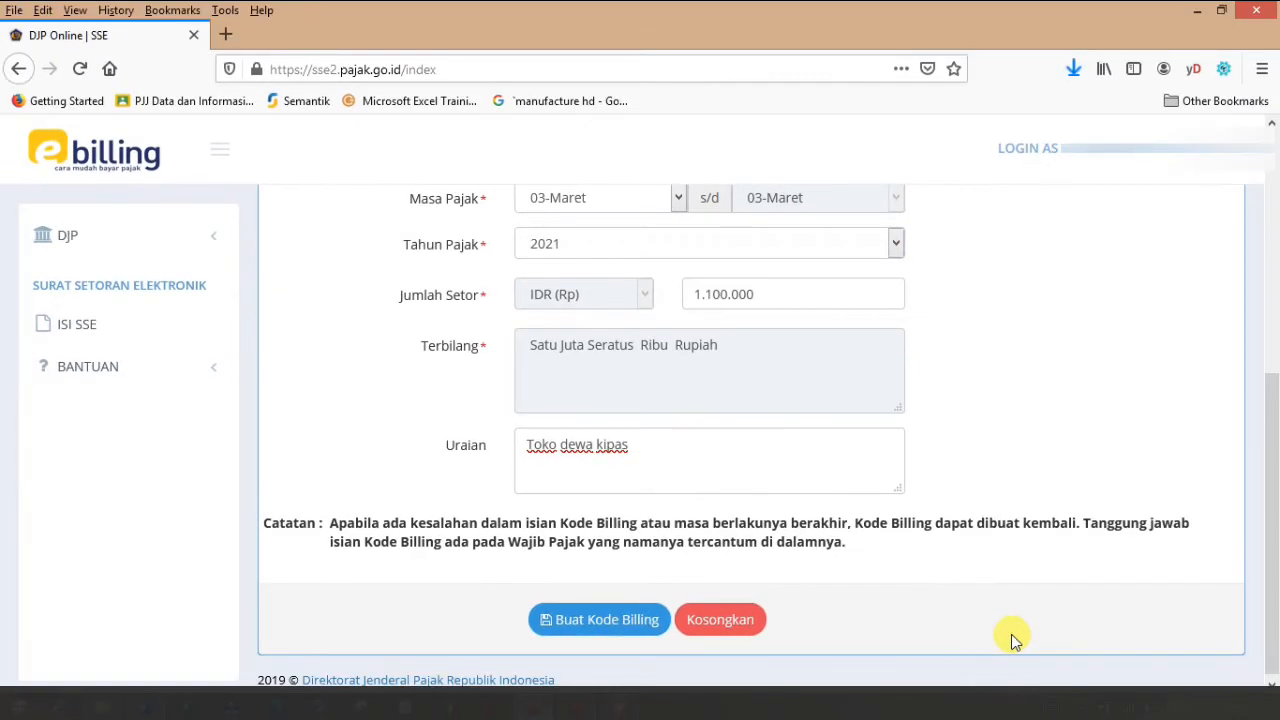
pyautogui.click(1092, 23)
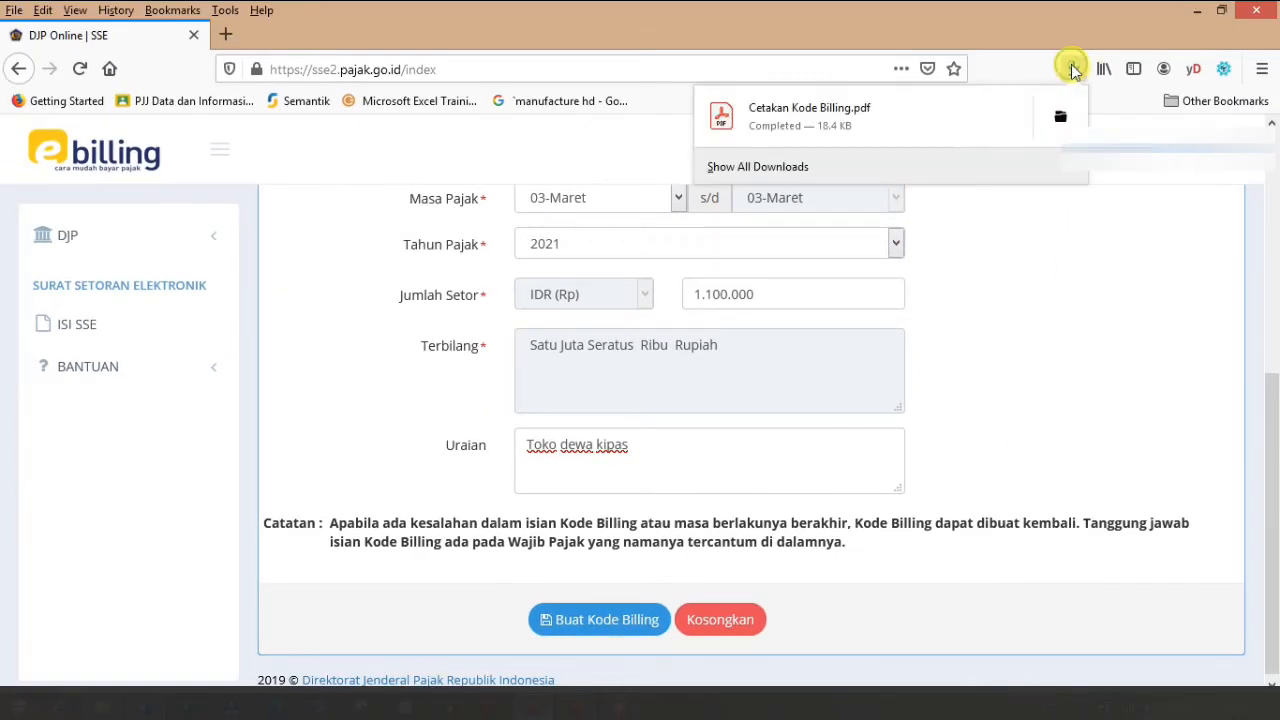
pyautogui.click(907, 128)
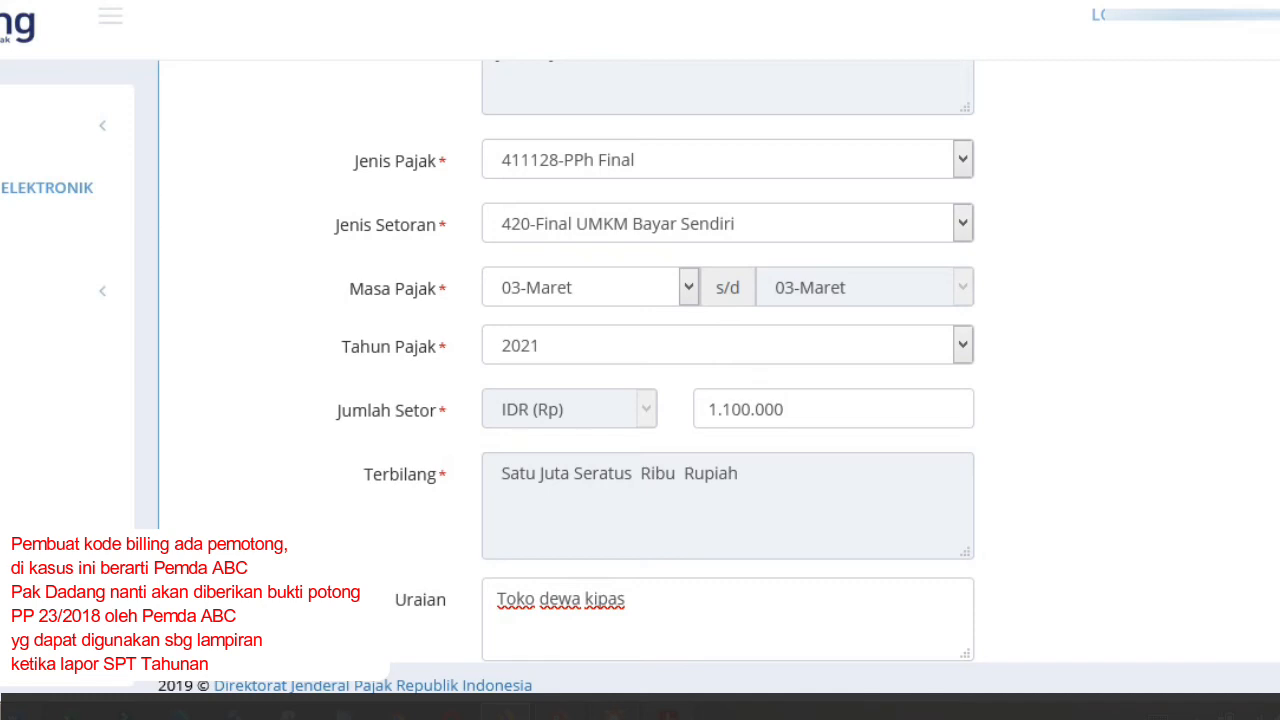
# Change the deposit type to 423-Final UMKM Pemotongan/Pemungutan and set the tax period to 03-Maret.
pyautogui.scroll(-1, 655, 374)
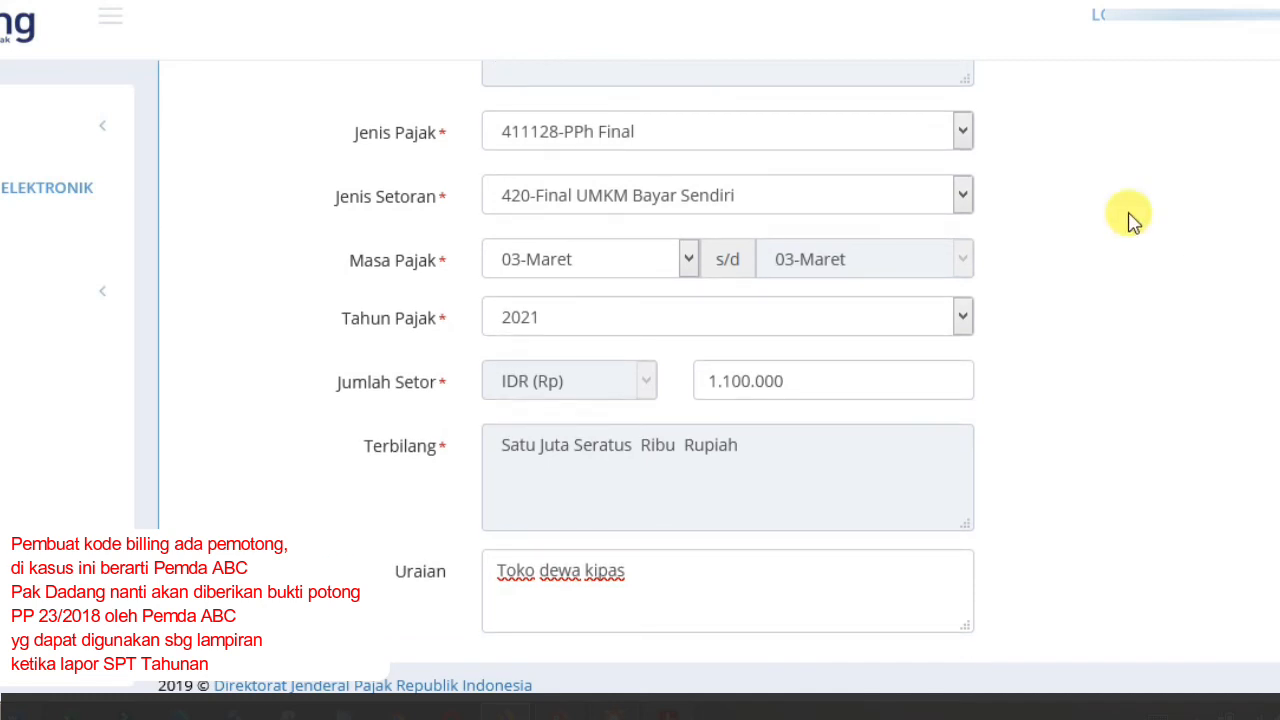
pyautogui.click(964, 198)
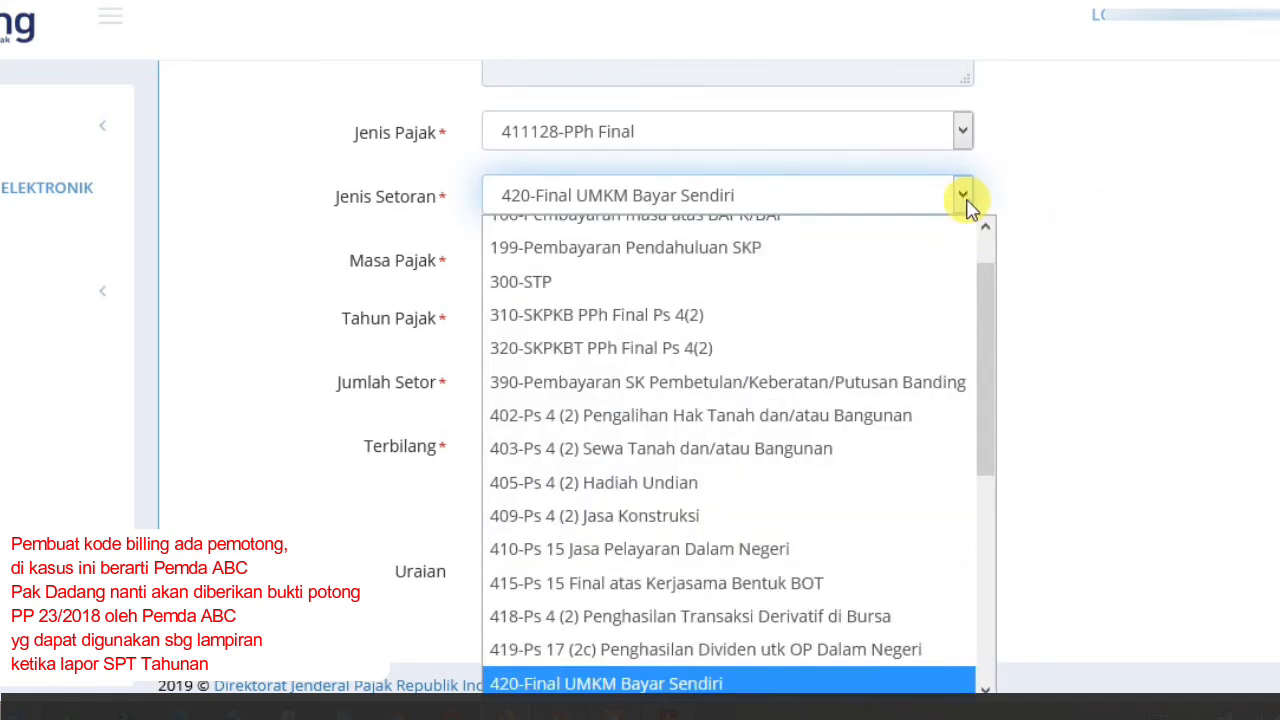
pyautogui.moveTo(983, 303); pyautogui.dragTo(994, 414)
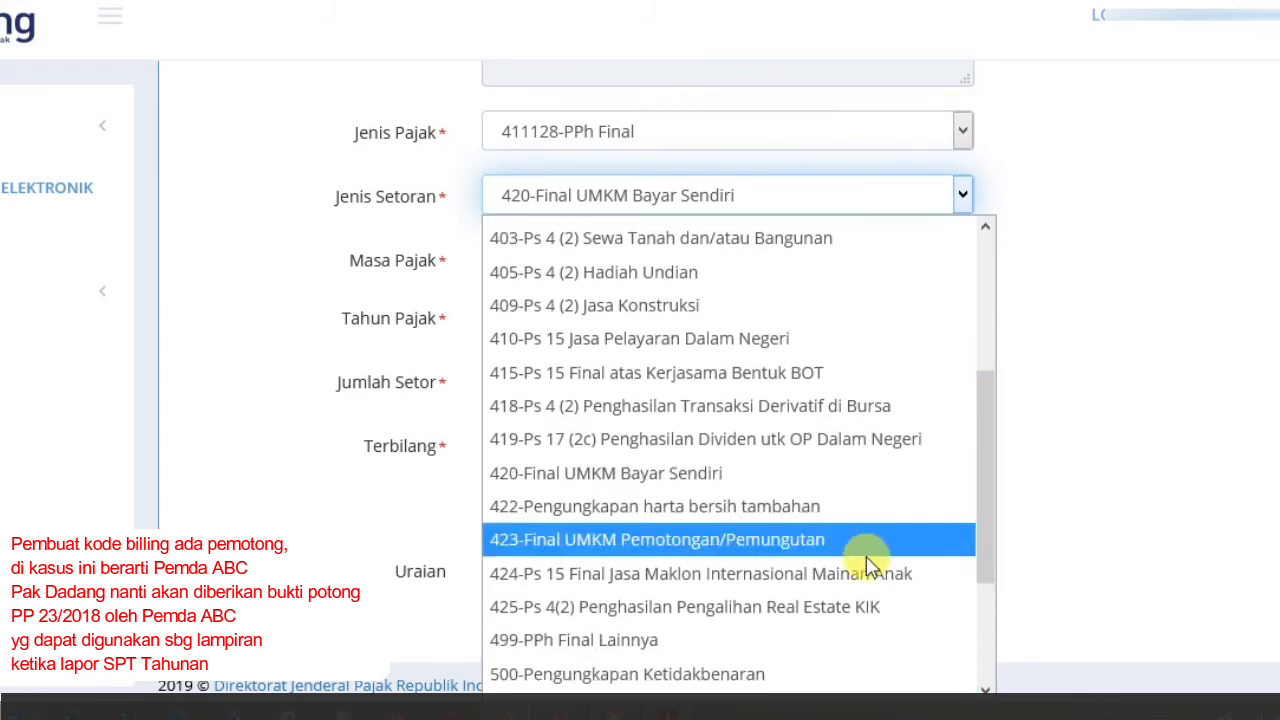
pyautogui.click(785, 542)
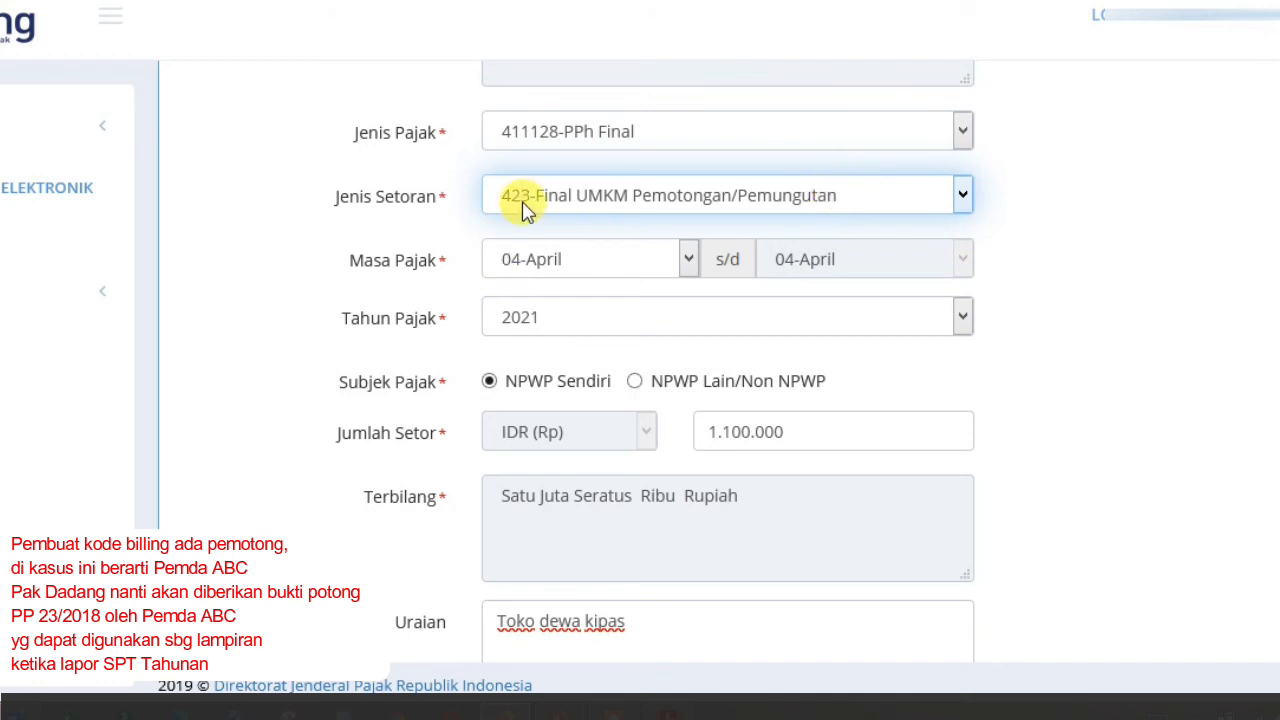
pyautogui.click(523, 262)
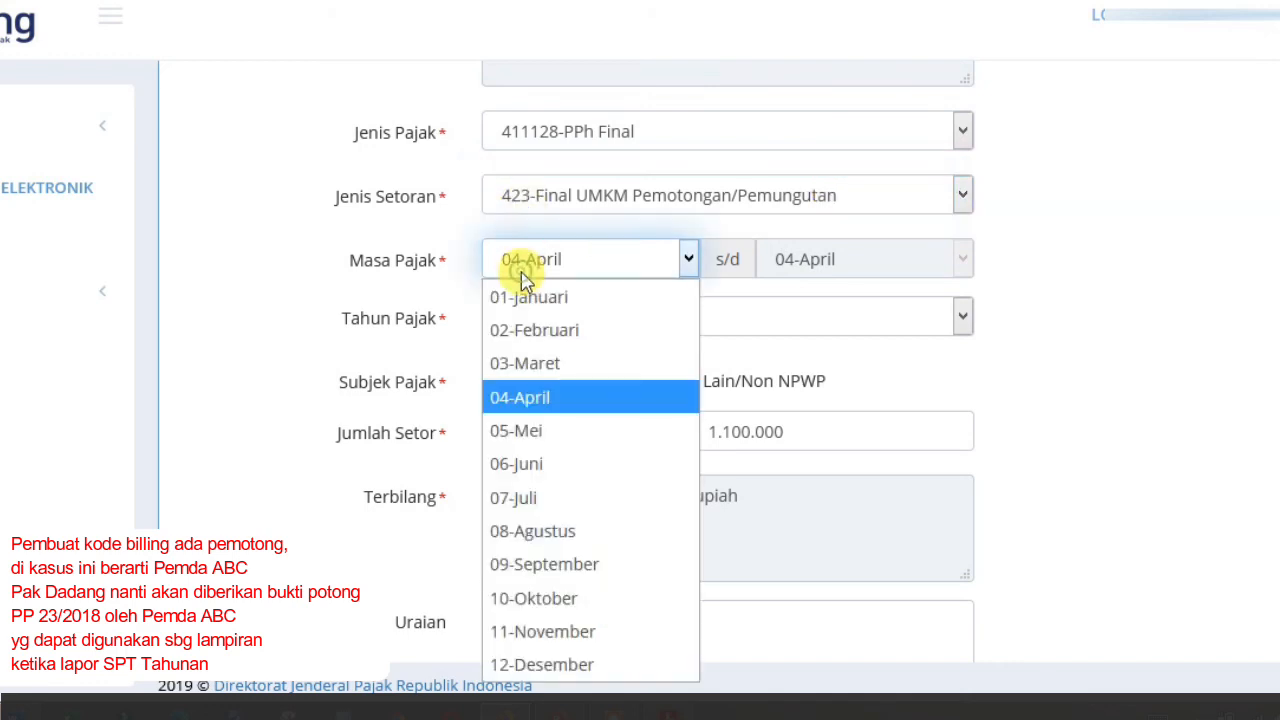
pyautogui.click(540, 368)
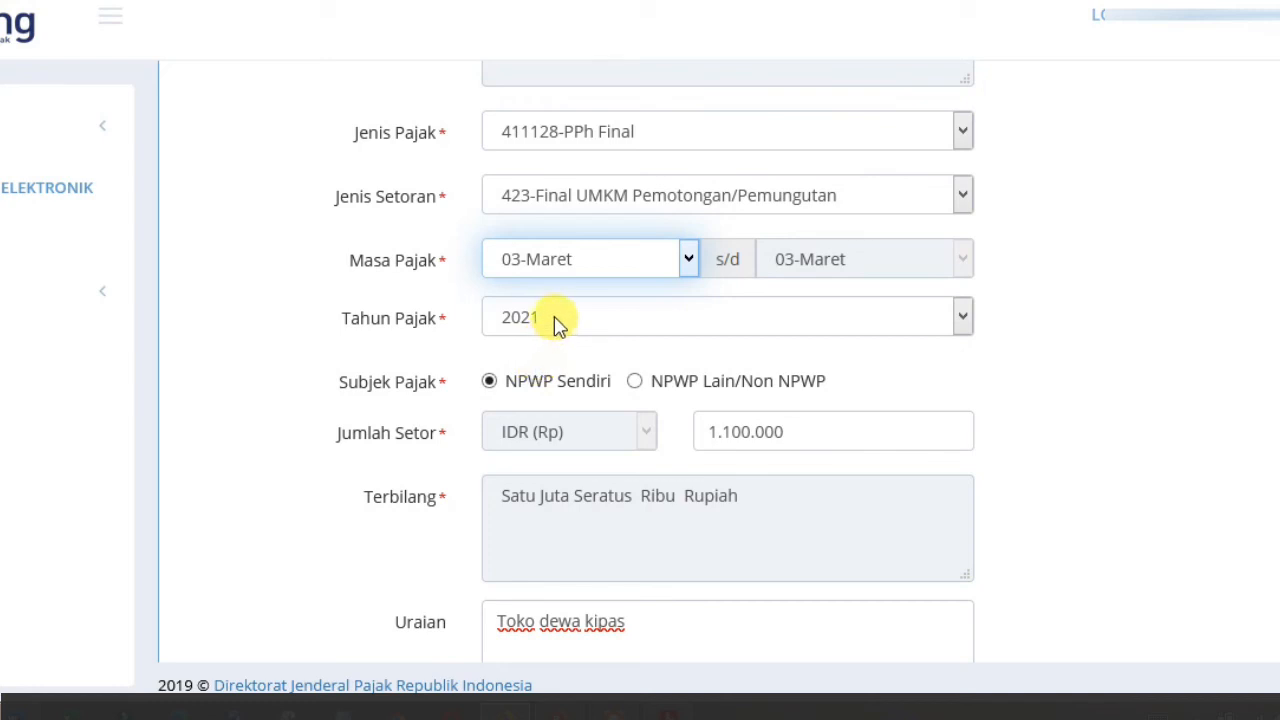
# Set the tax subject to NPWP Lain/Non NPWP and enter the 15-digit NPWP number.
pyautogui.click(636, 384)
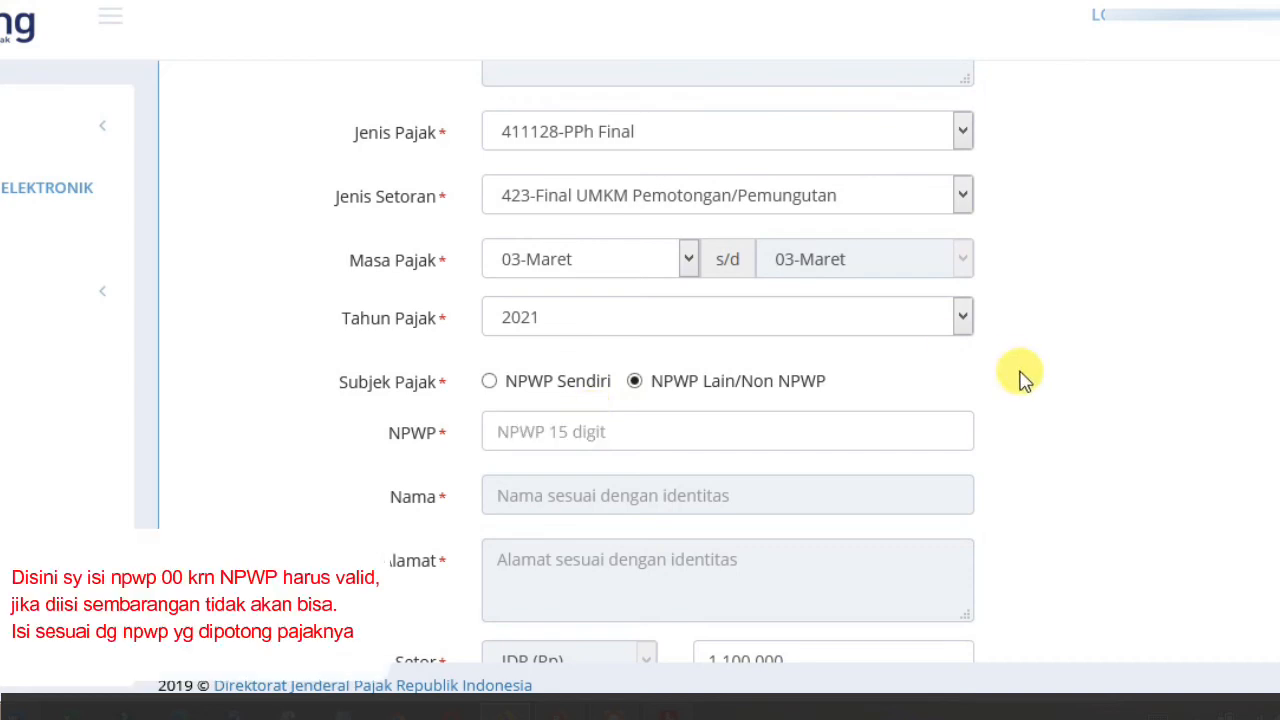
pyautogui.click(590, 429)
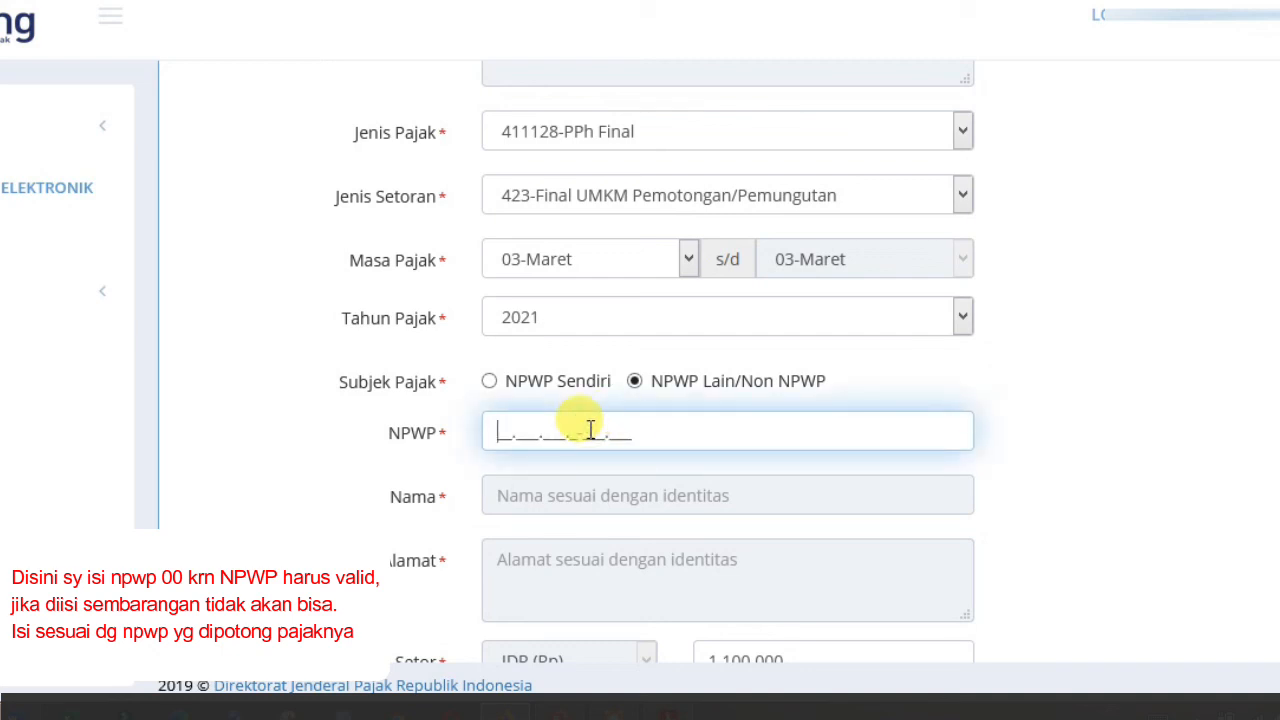
pyautogui.write('00.000.00')
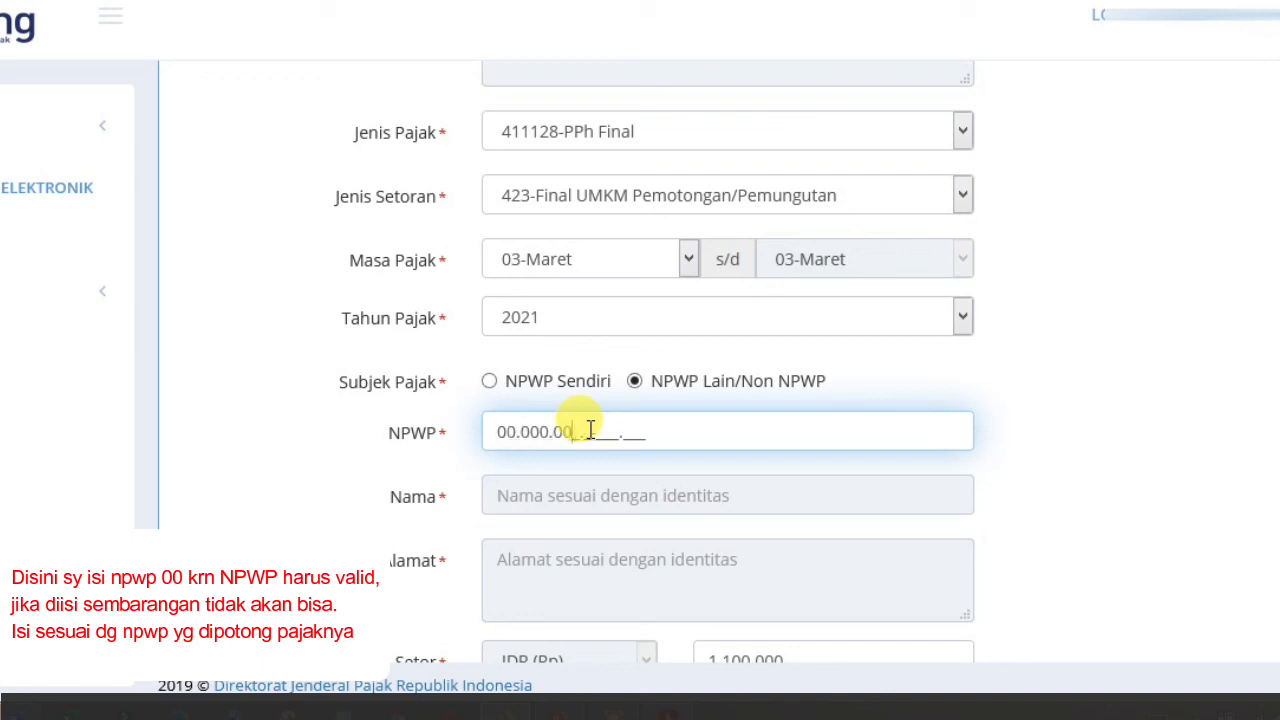
pyautogui.write('0.0-000.000')
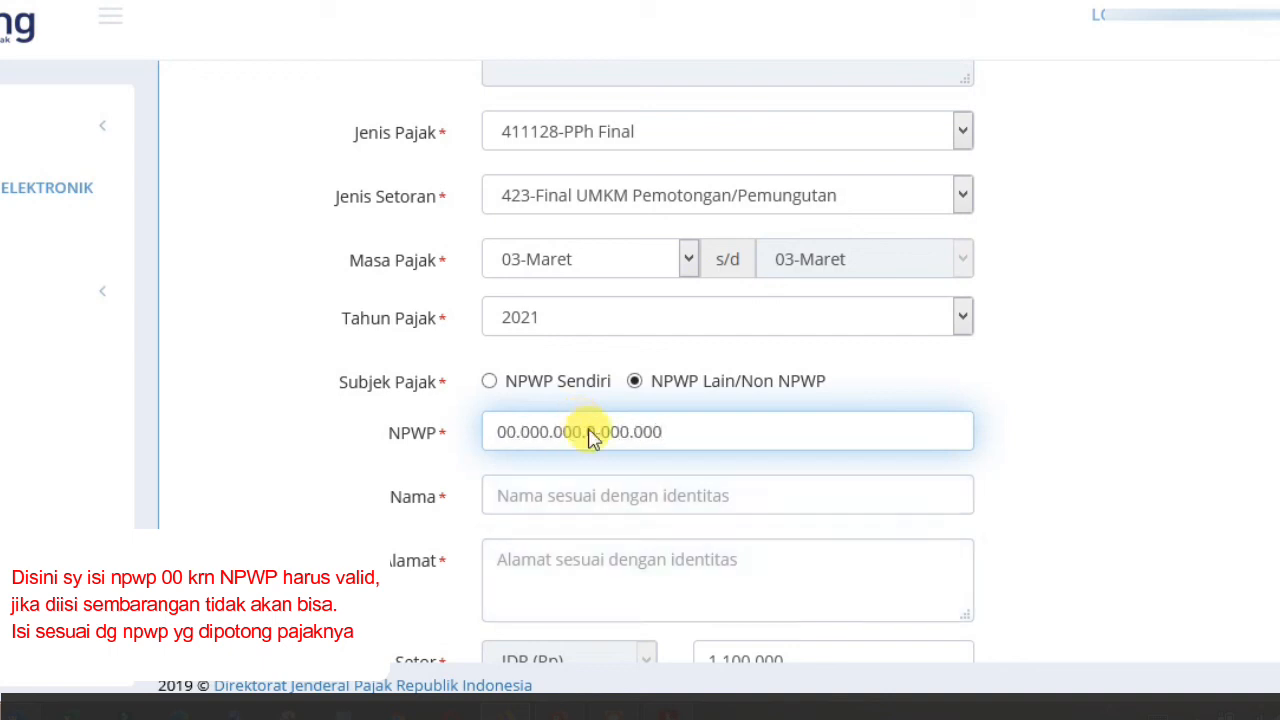
# Fill in the name and address of the taxpayer whose tax is withheld.
pyautogui.click(572, 496)
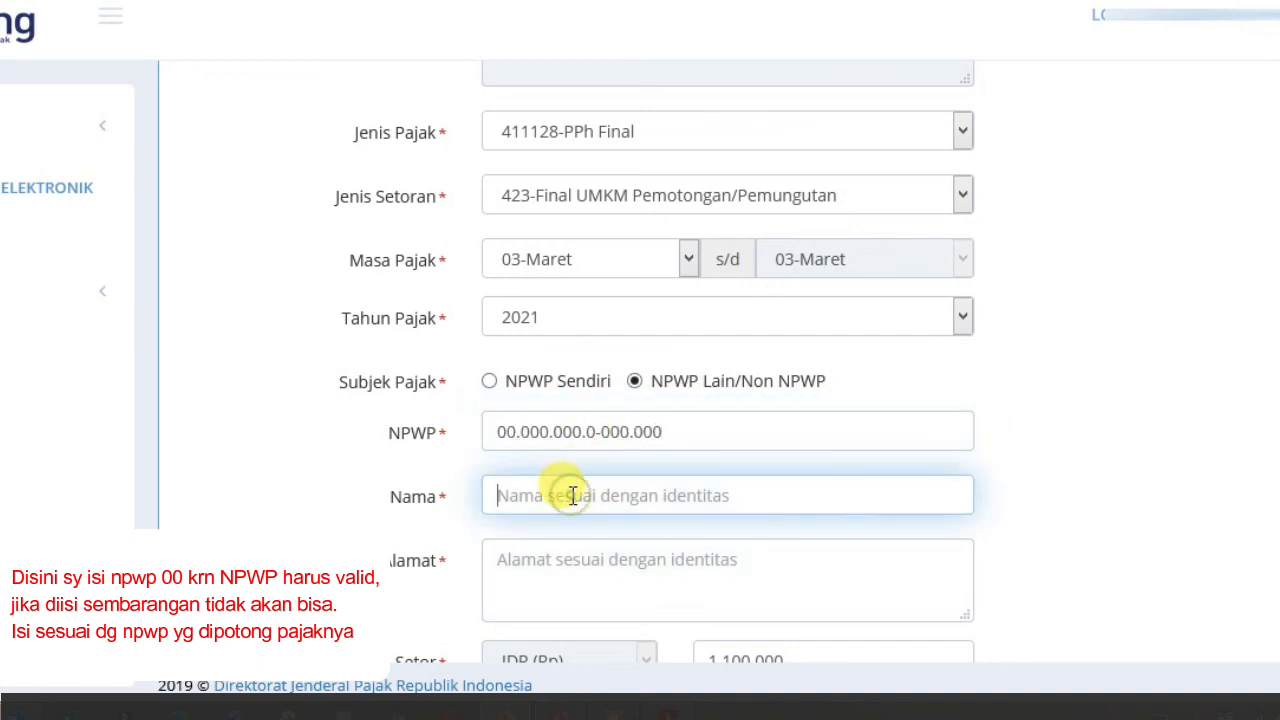
pyautogui.write('Pak Dadang')
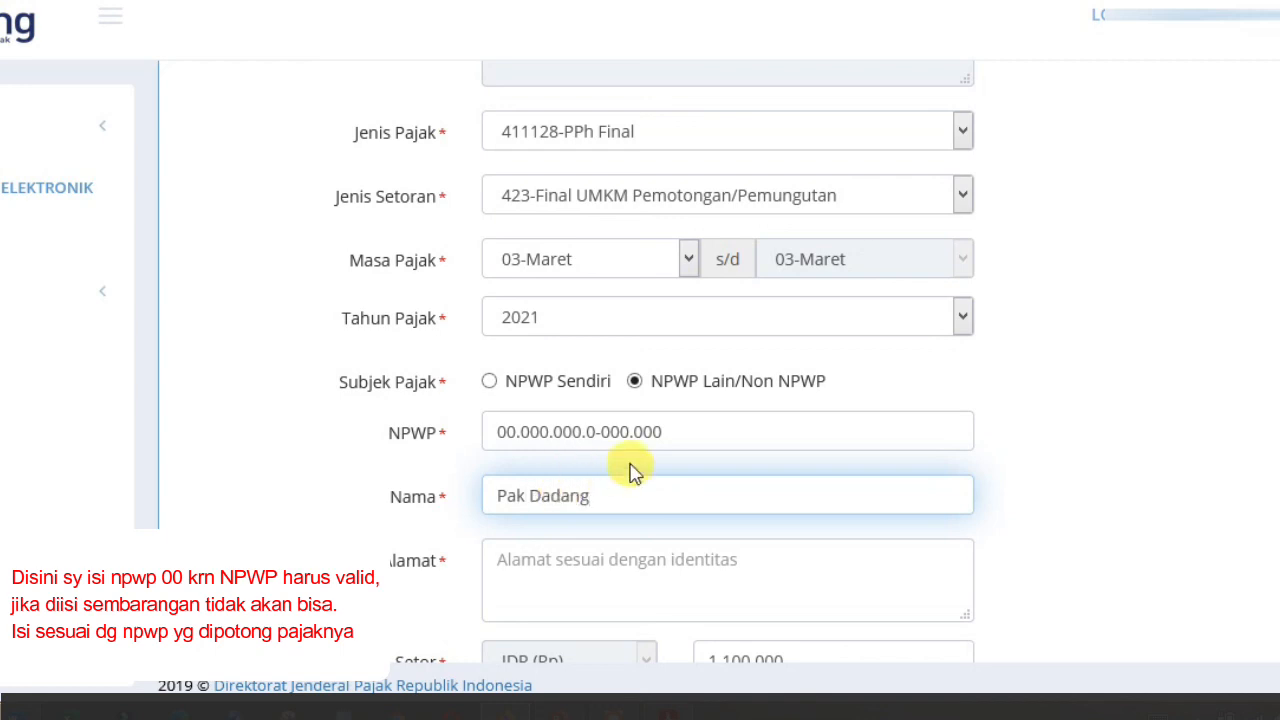
pyautogui.moveTo(680, 431); pyautogui.dragTo(443, 457)
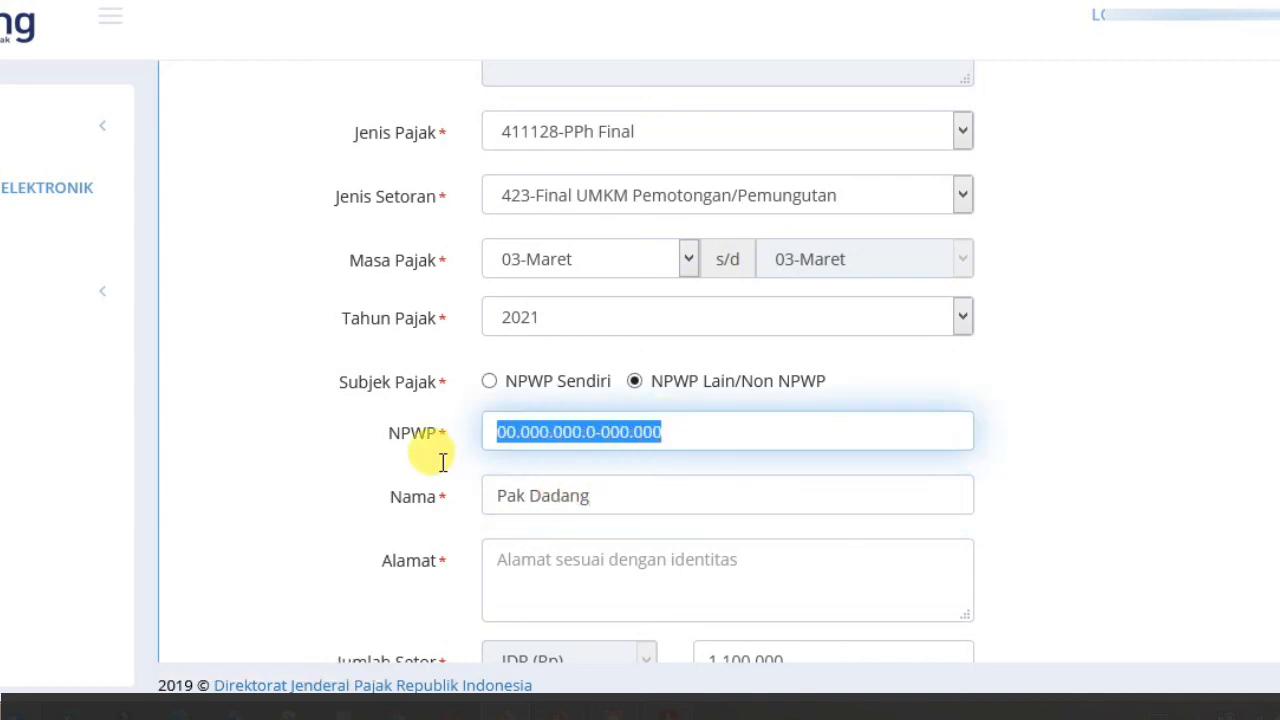
pyautogui.moveTo(610, 496); pyautogui.dragTo(471, 500)
pyautogui.write('Dadang')
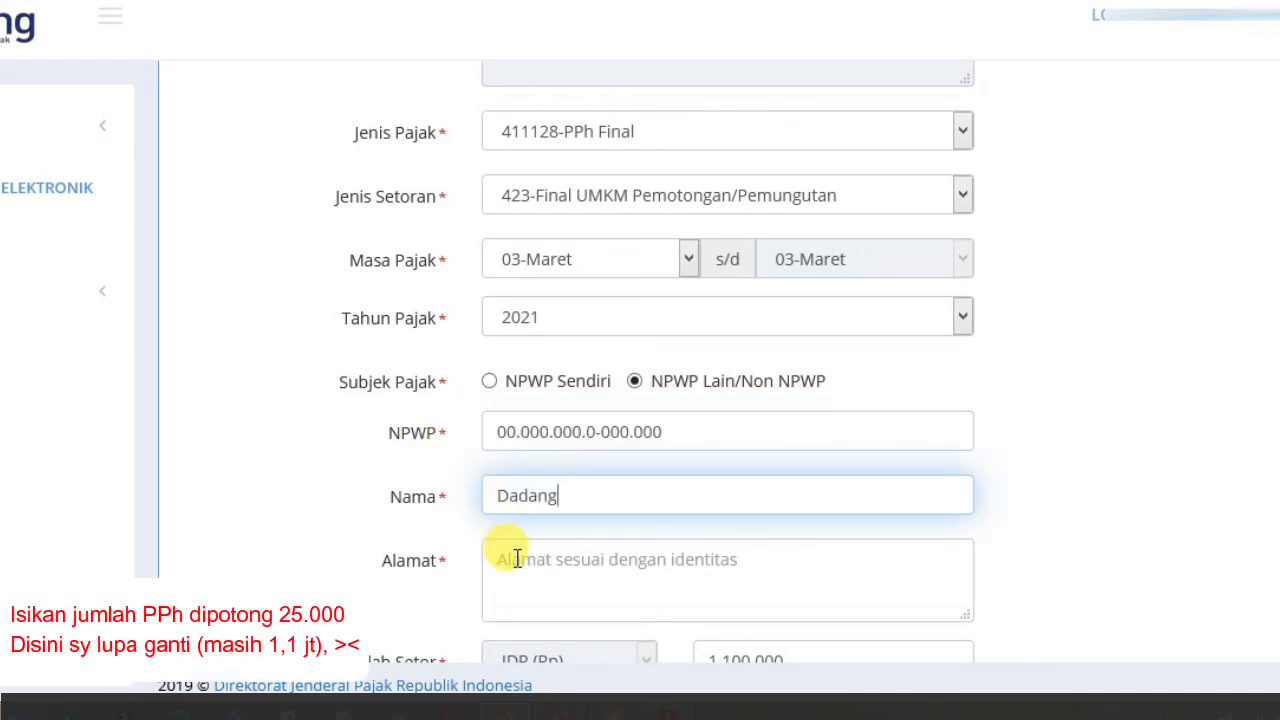
pyautogui.click(518, 560)
pyautogui.write('Semarang')
# Request the billing code for the withheld UMKM tax from the completed form.
pyautogui.scroll(-3, 518, 560)
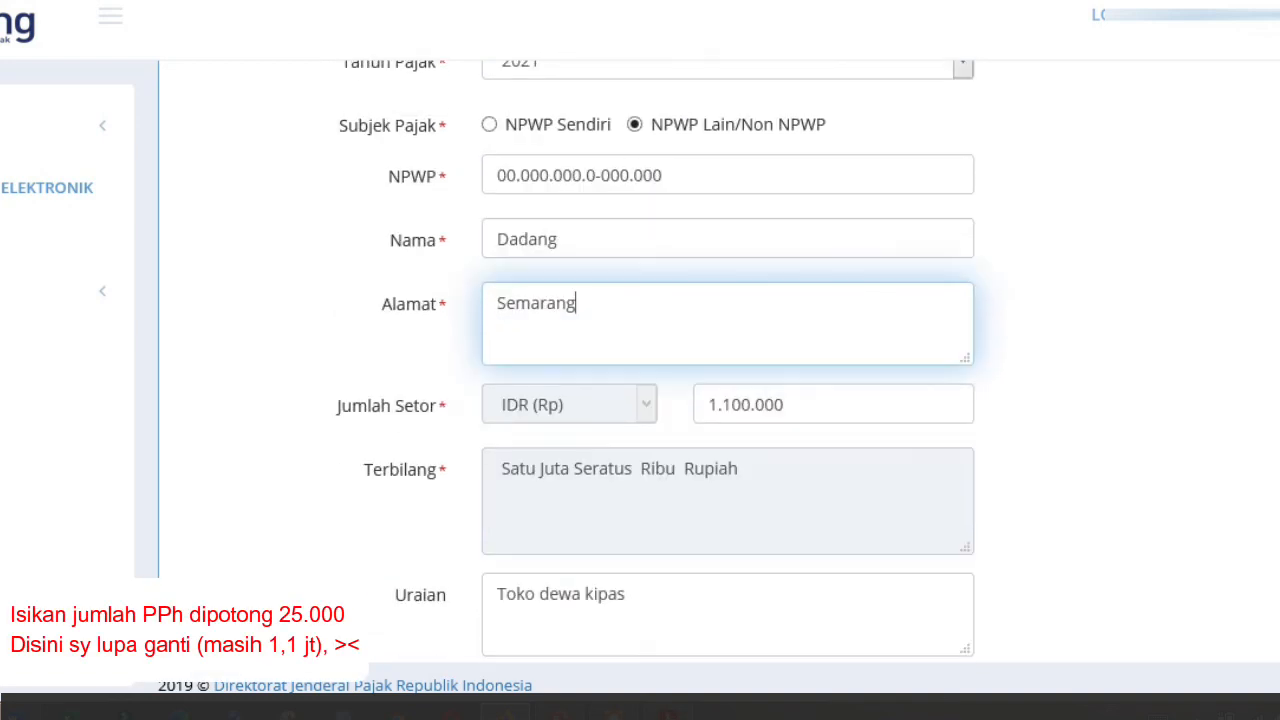
pyautogui.scroll(-2, 727, 350)
pyautogui.click(618, 612)
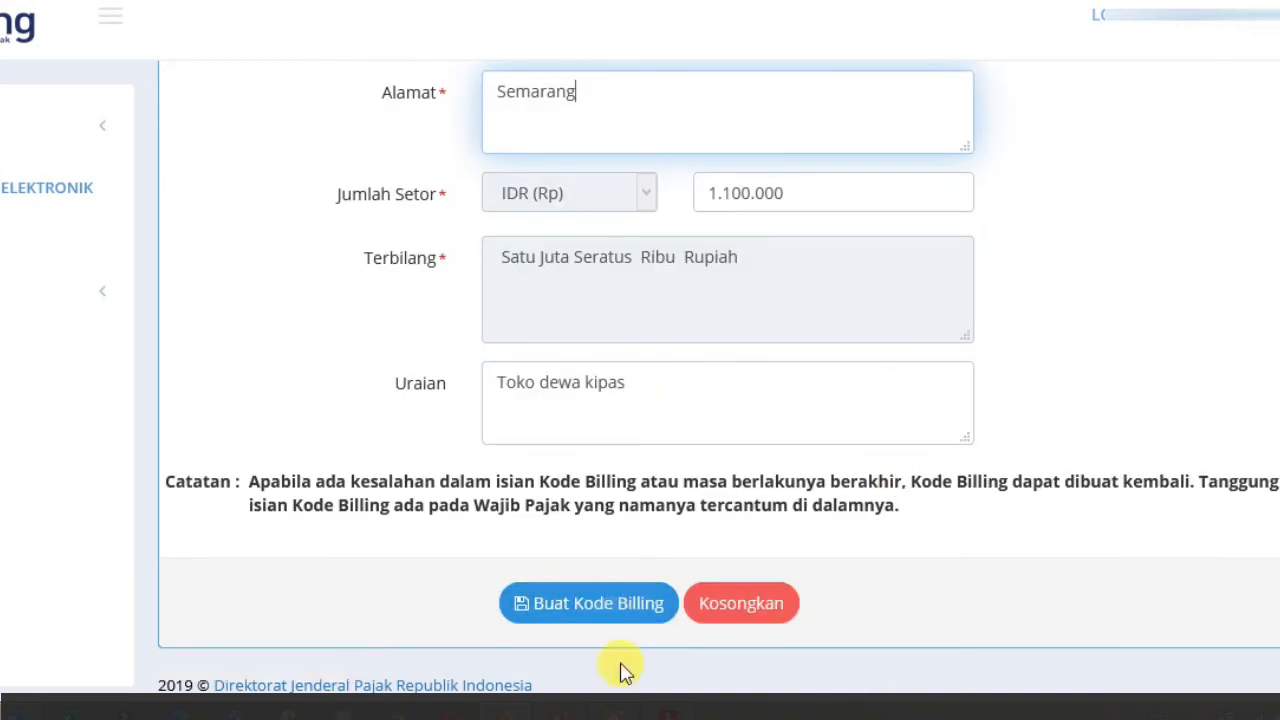